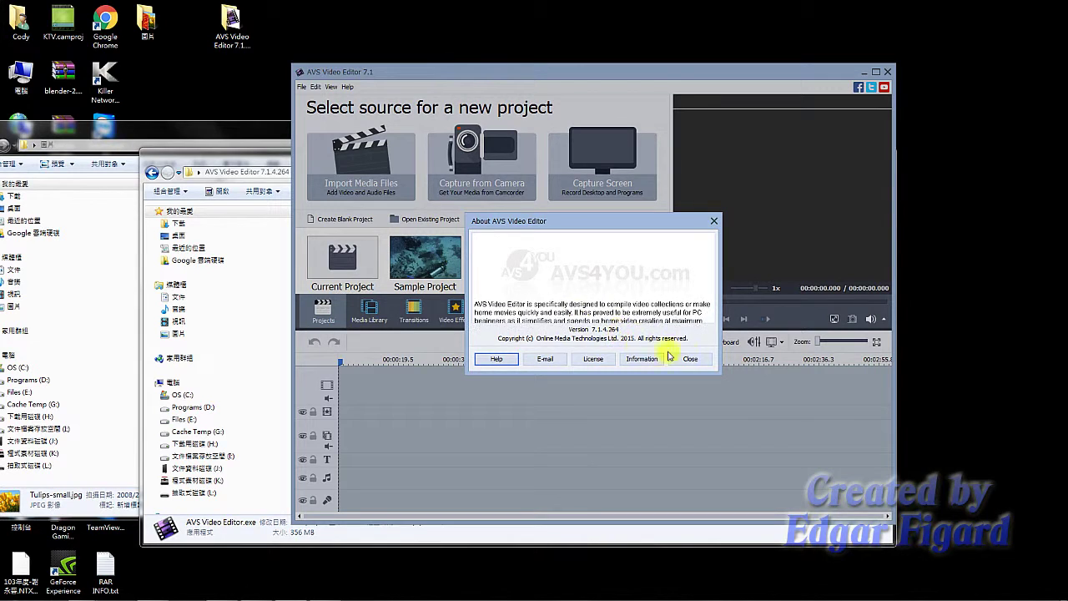
- Close the About dialog, then move the editor window up and enlarge it
click(691, 358)
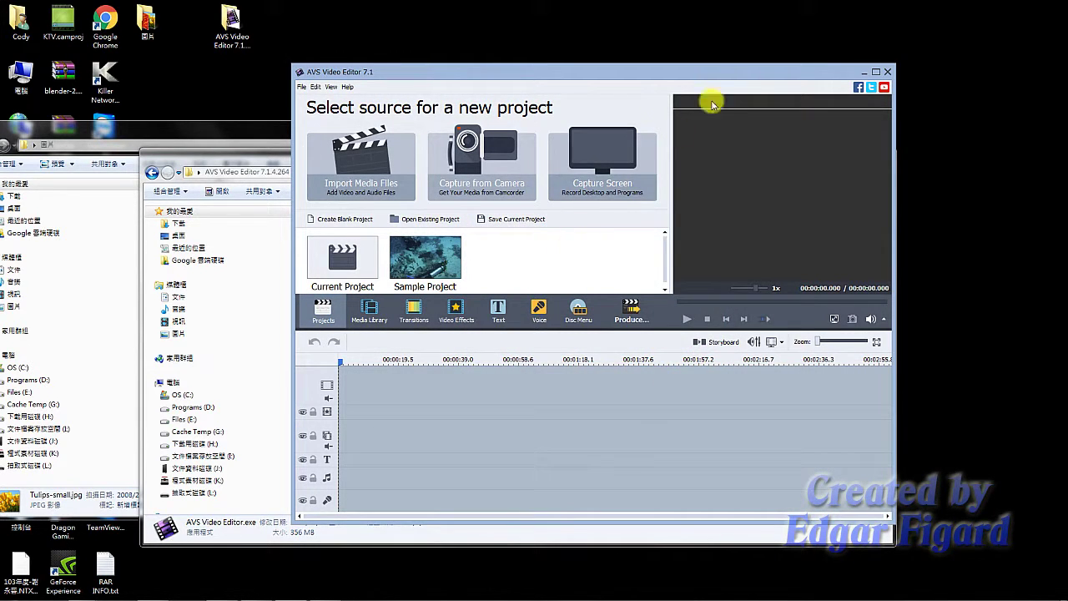
drag(735, 83, 723, 46)
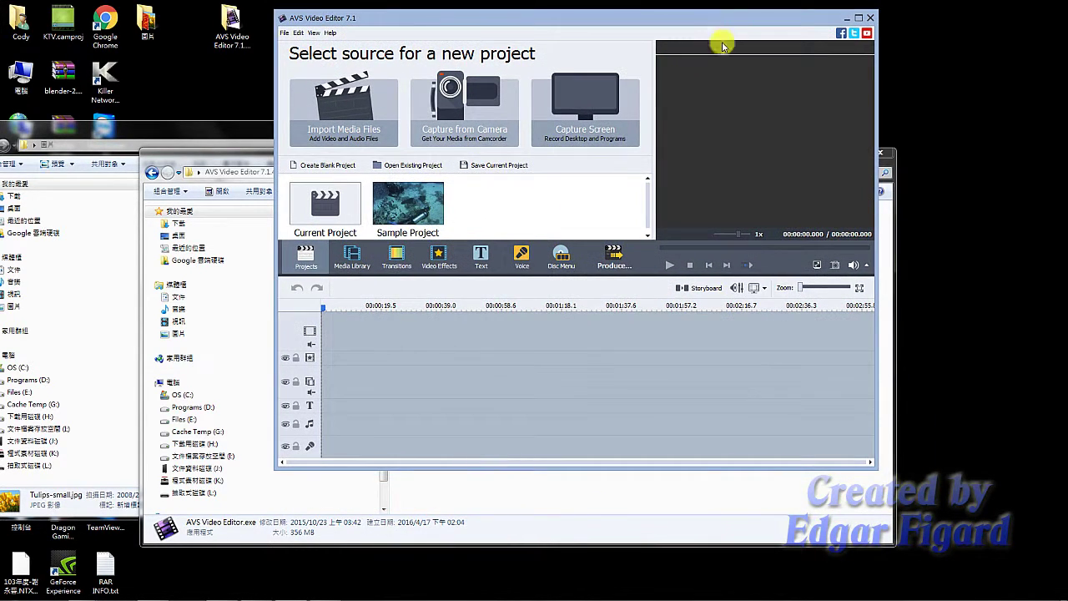
drag(874, 470, 978, 519)
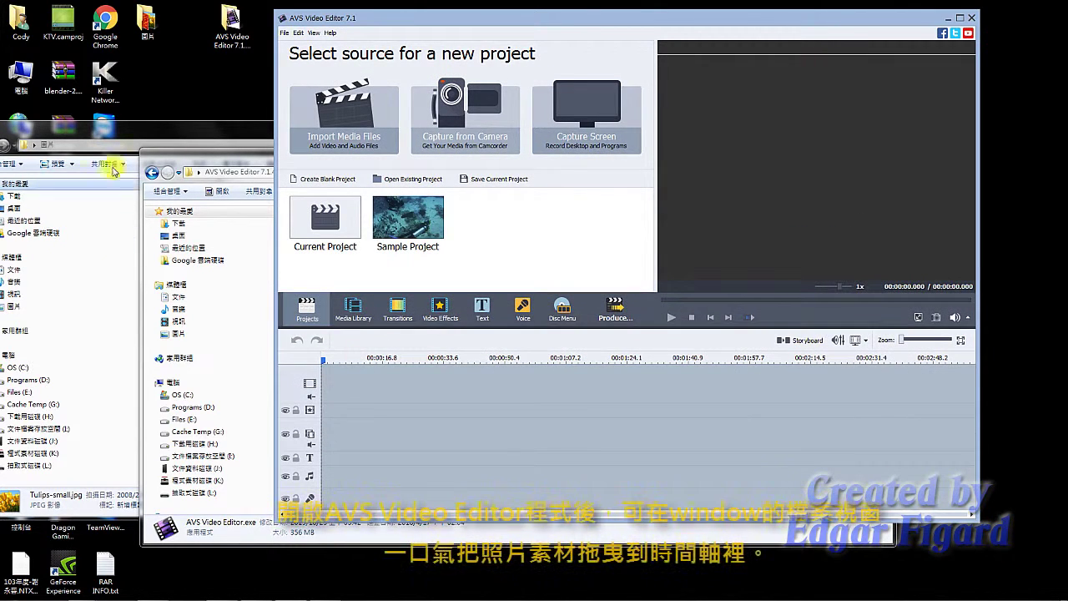
- Add all nine photos from the pictures folder to the main video track, matching the project's aspect ratio to the first file
click(201, 135)
drag(705, 332, 780, 384)
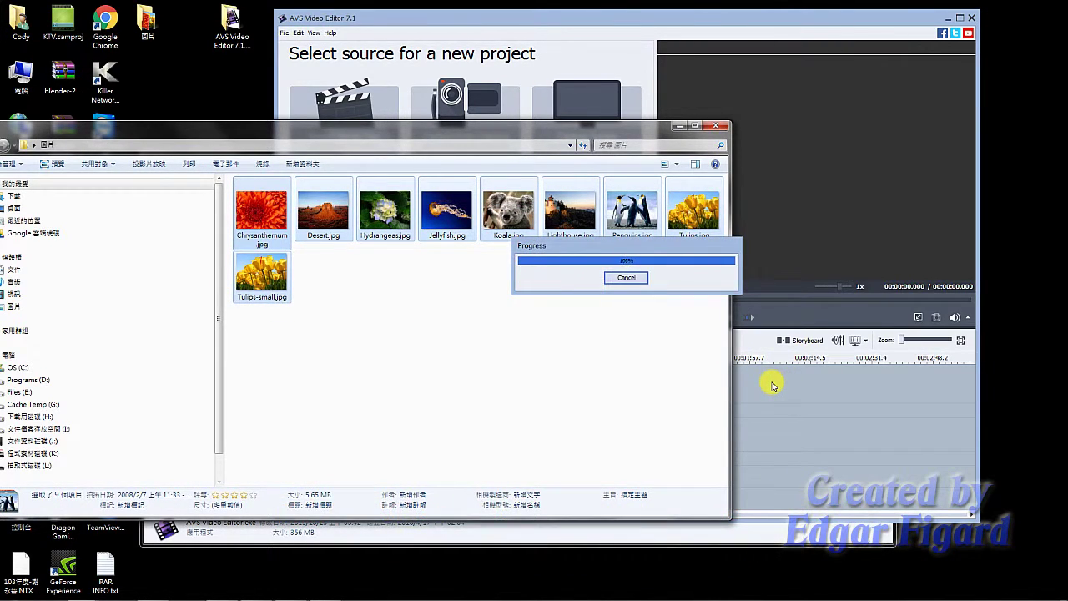
click(769, 18)
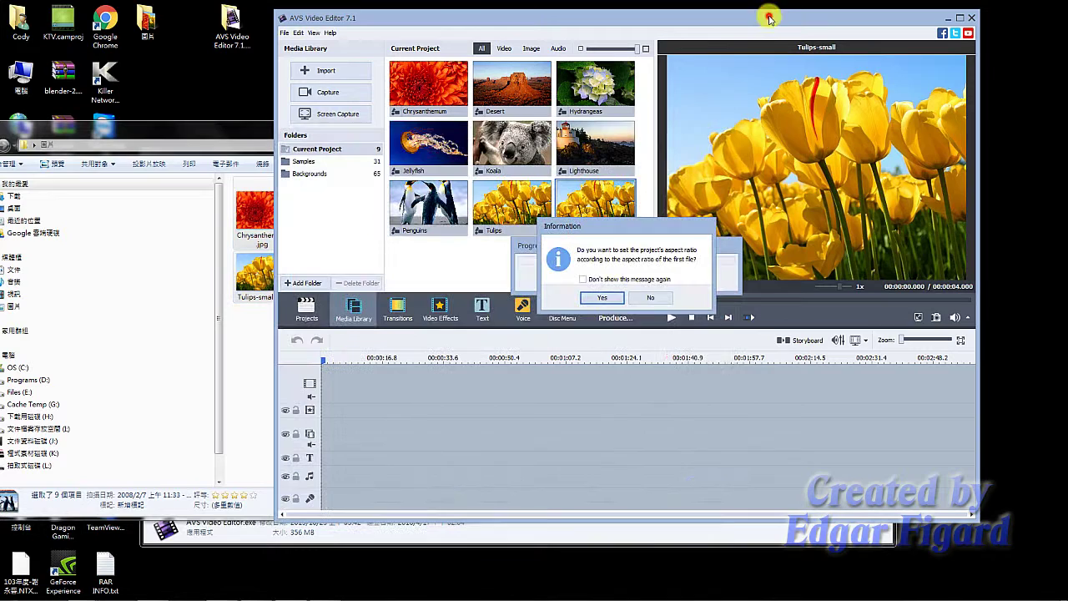
click(603, 297)
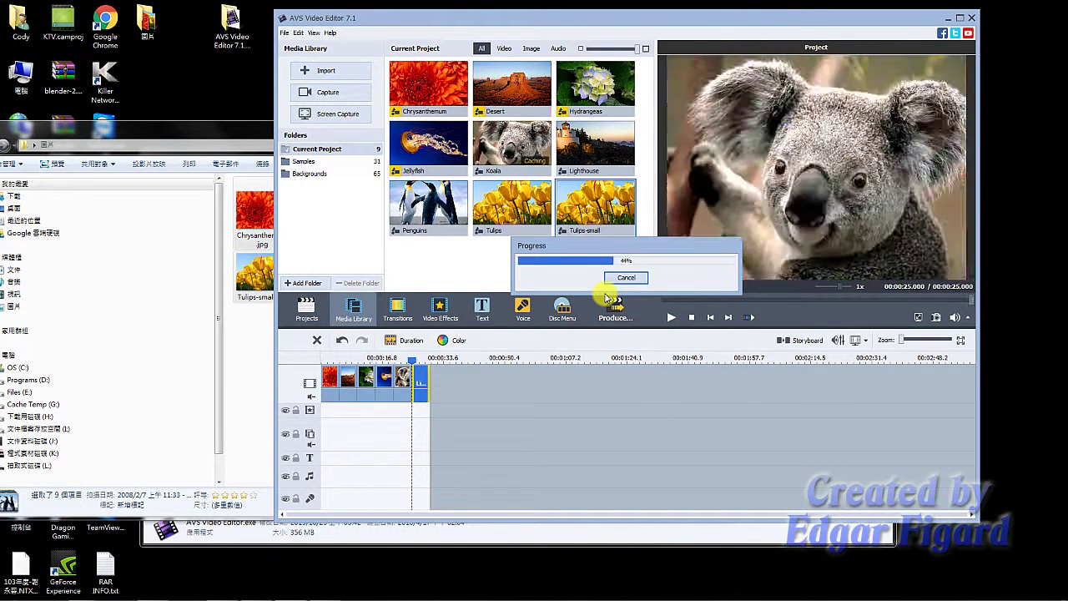
click(453, 266)
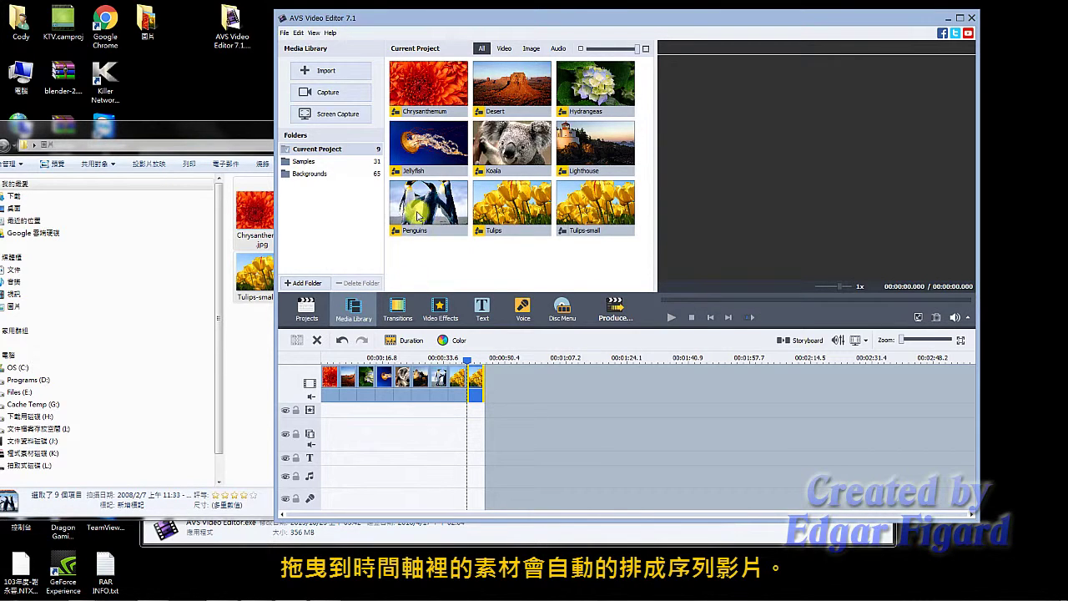
- Preview the photo sequence from within the first clip and stop the playback
click(334, 362)
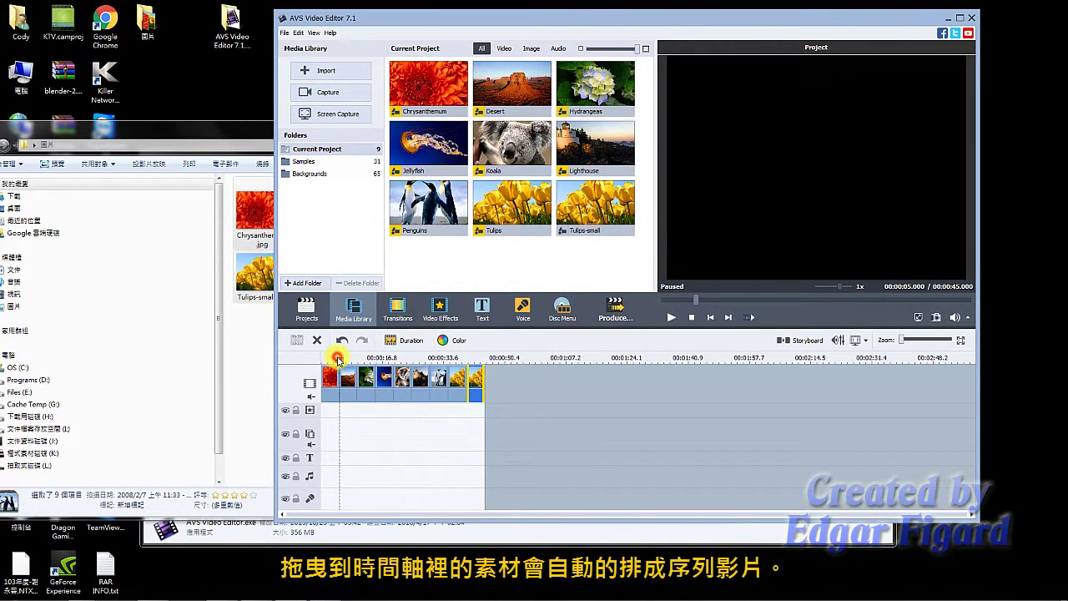
click(332, 361)
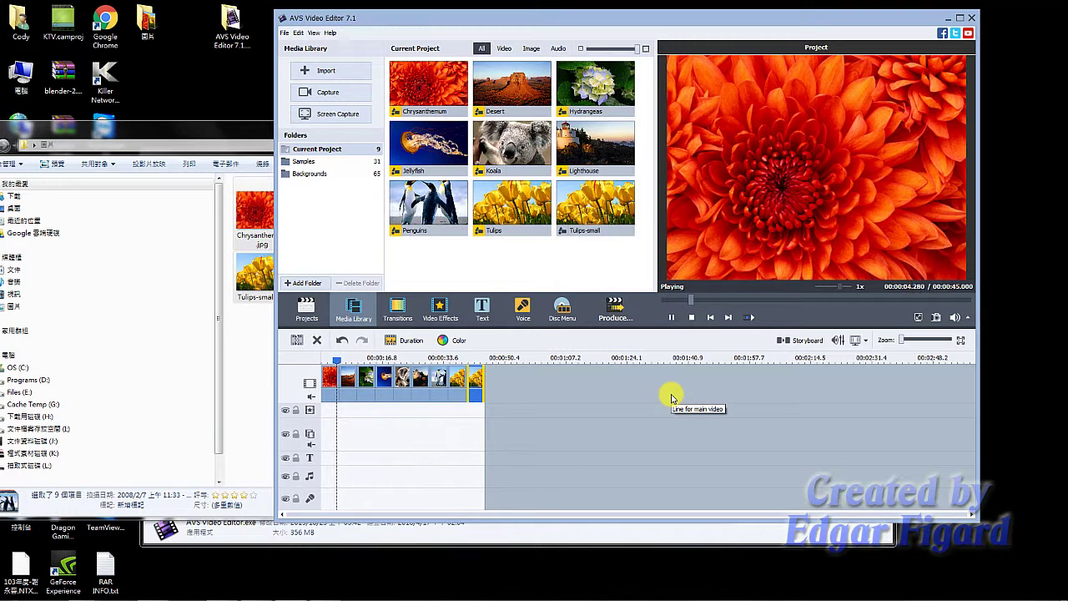
click(690, 317)
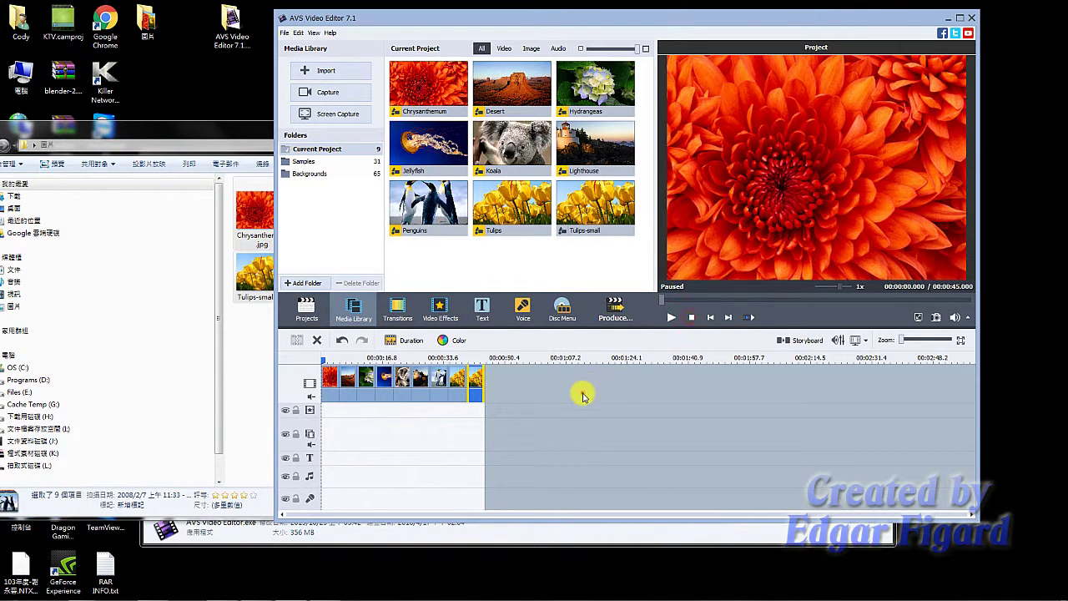
- Set the Chrysanthemum clip's duration on the timeline to 3 seconds
click(460, 383)
click(441, 381)
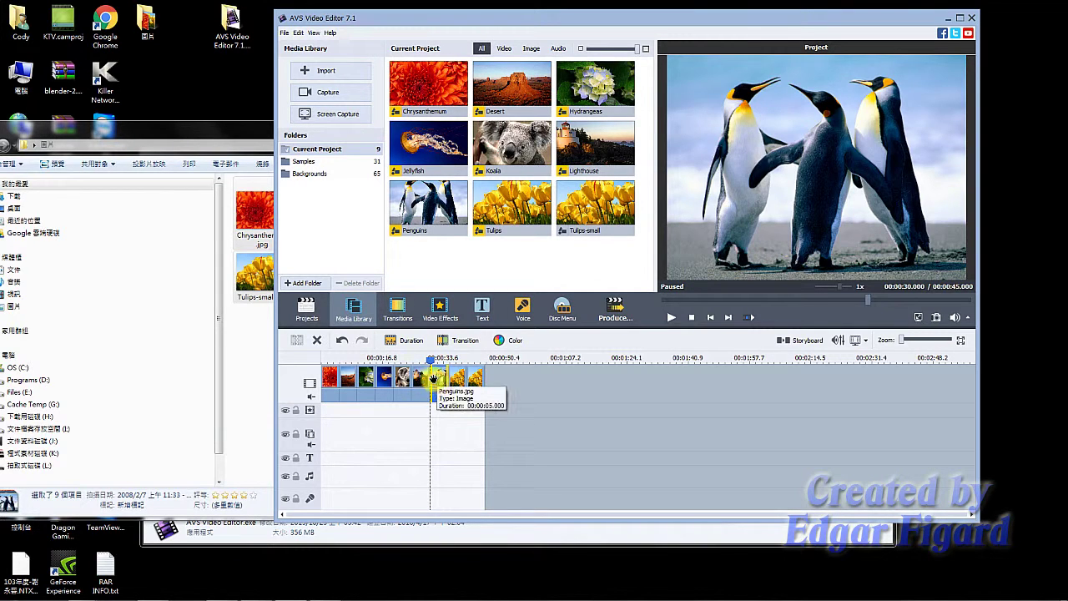
click(333, 370)
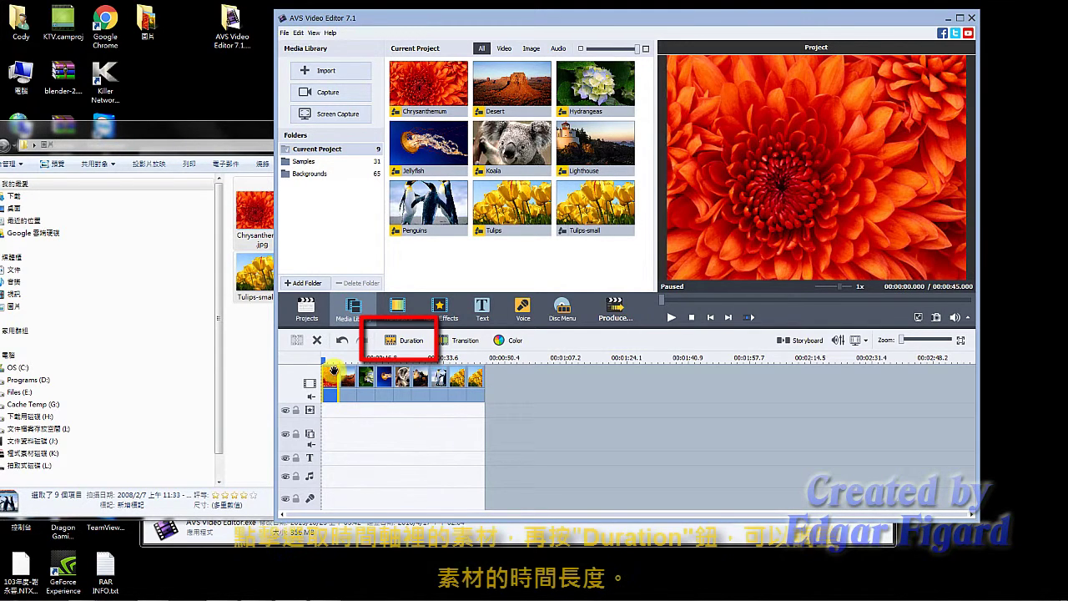
click(396, 341)
double_click(632, 266)
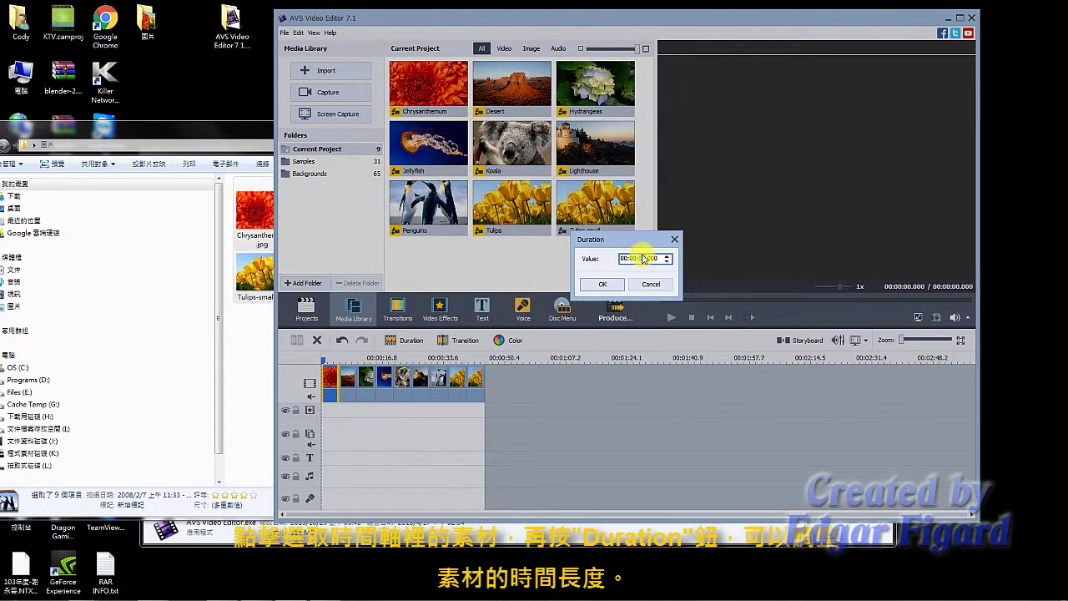
text(3)
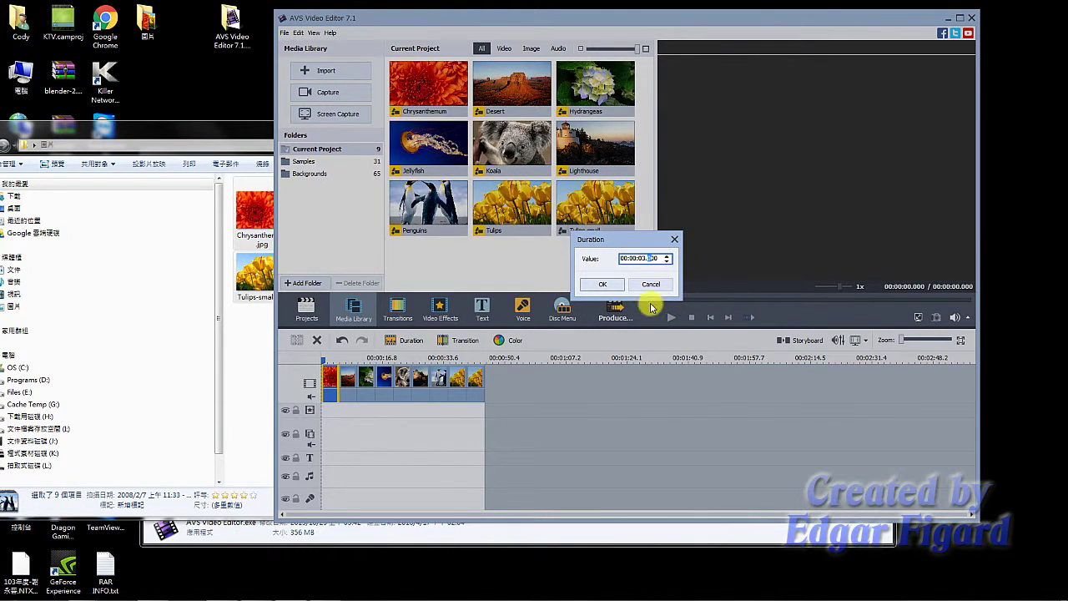
click(605, 285)
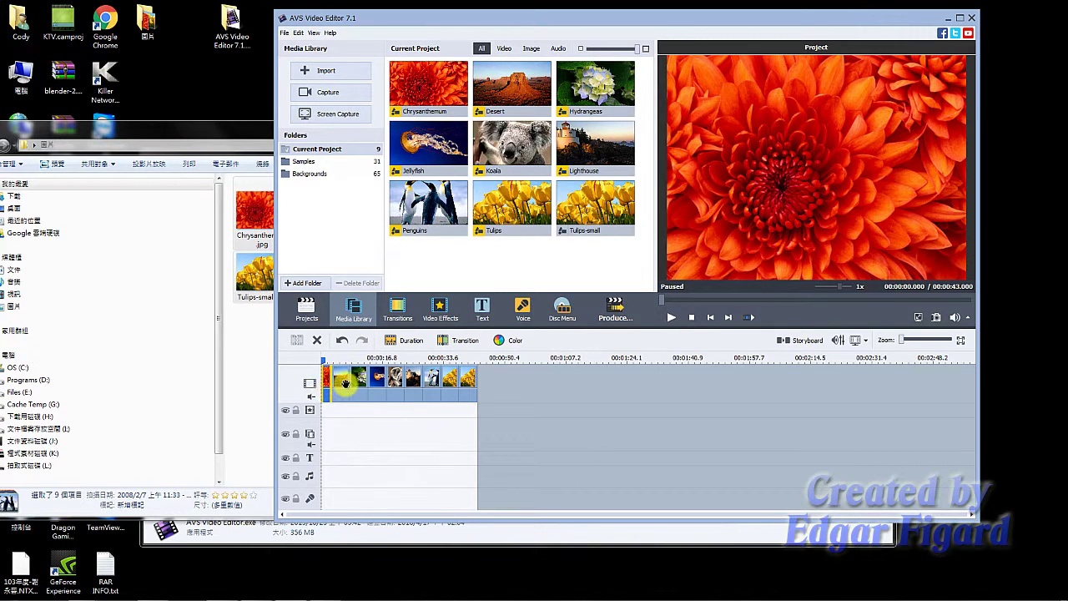
- Set the Desert clip's duration on the timeline to 3 seconds
click(344, 383)
click(406, 340)
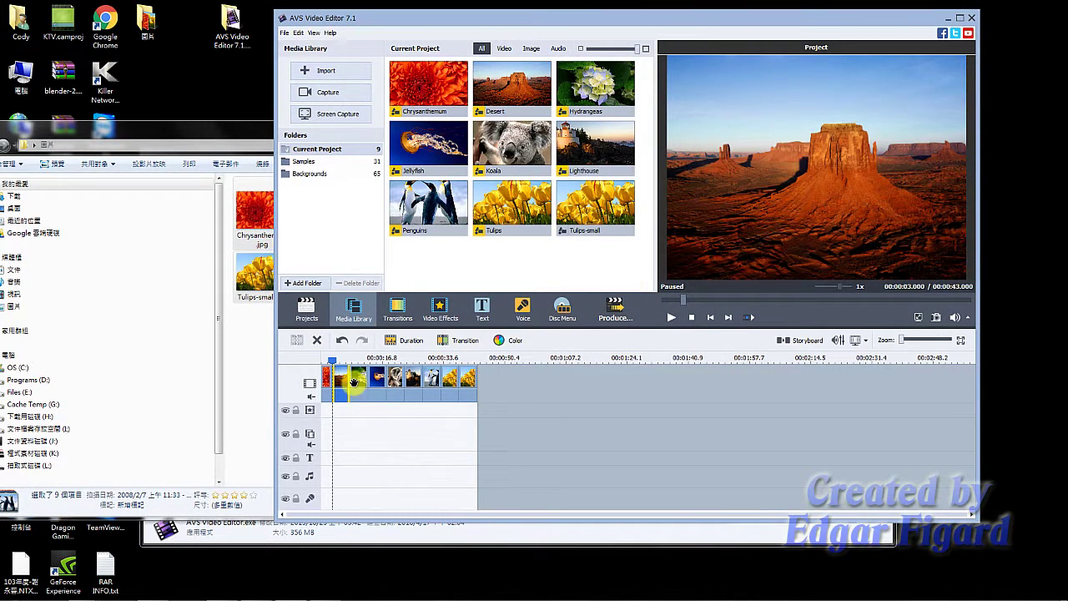
click(403, 342)
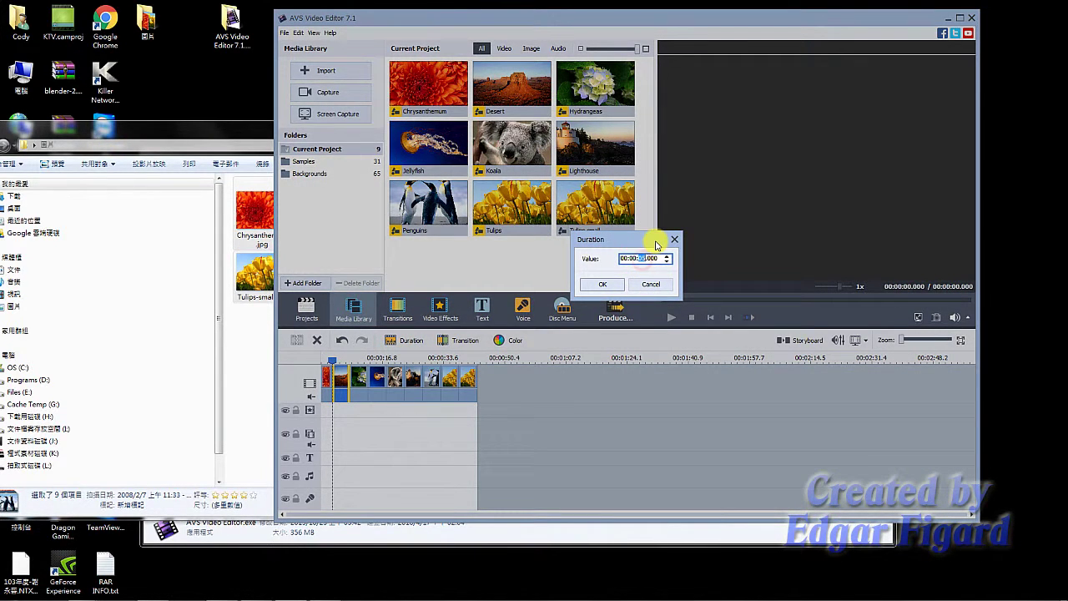
key(Return)
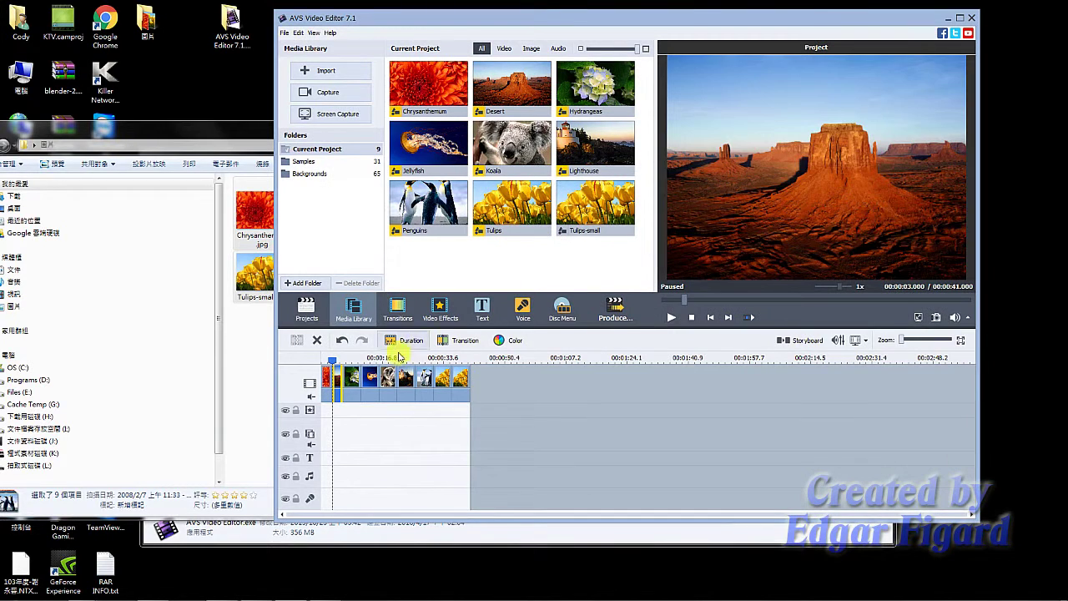
- Delete the Tulips-small clip from the end of the timeline
click(355, 385)
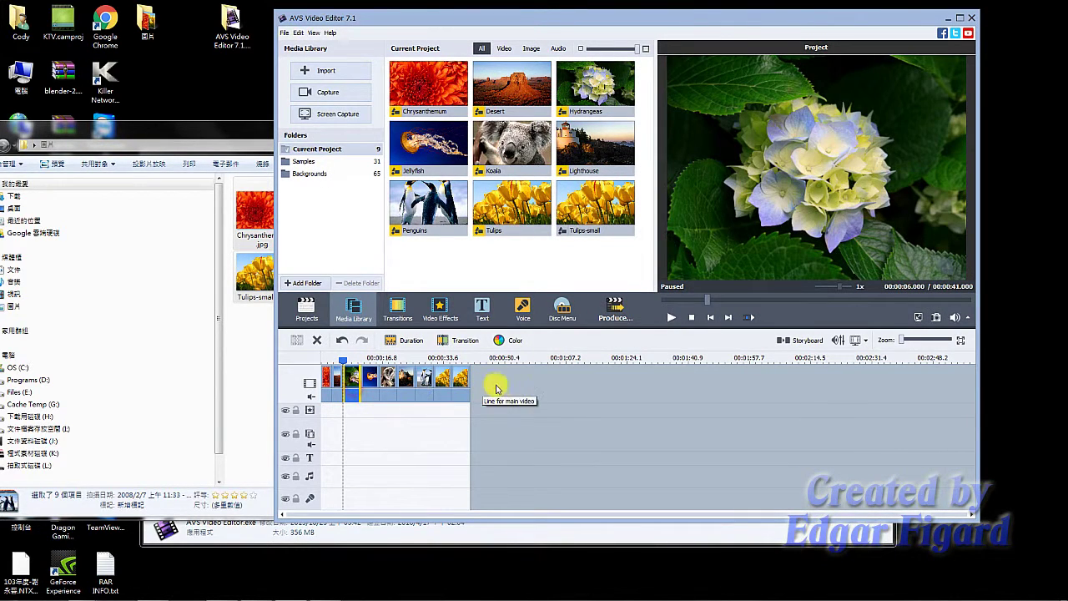
click(459, 380)
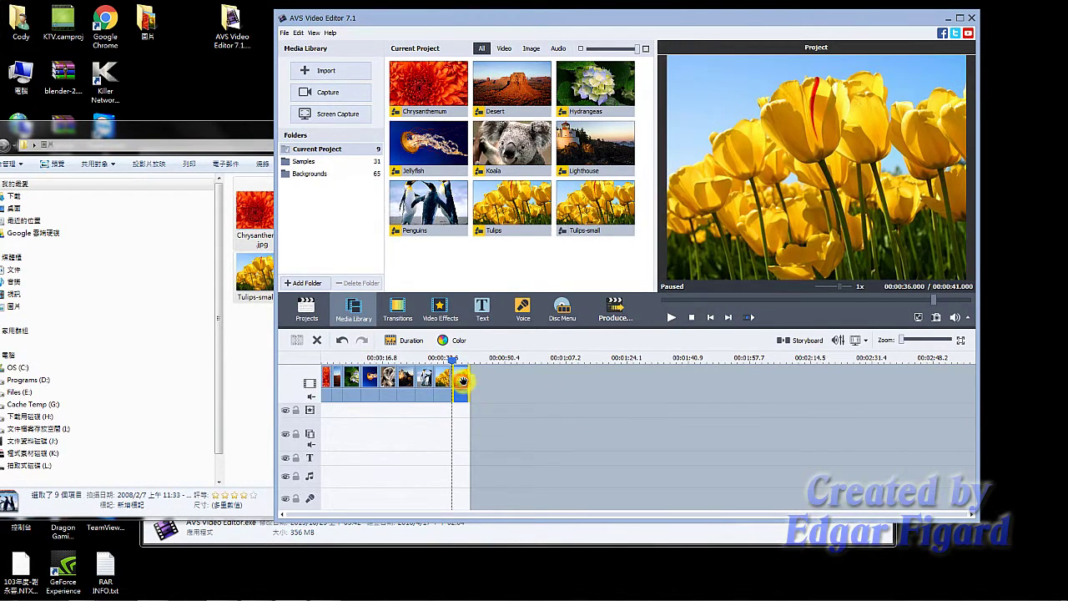
key(Delete)
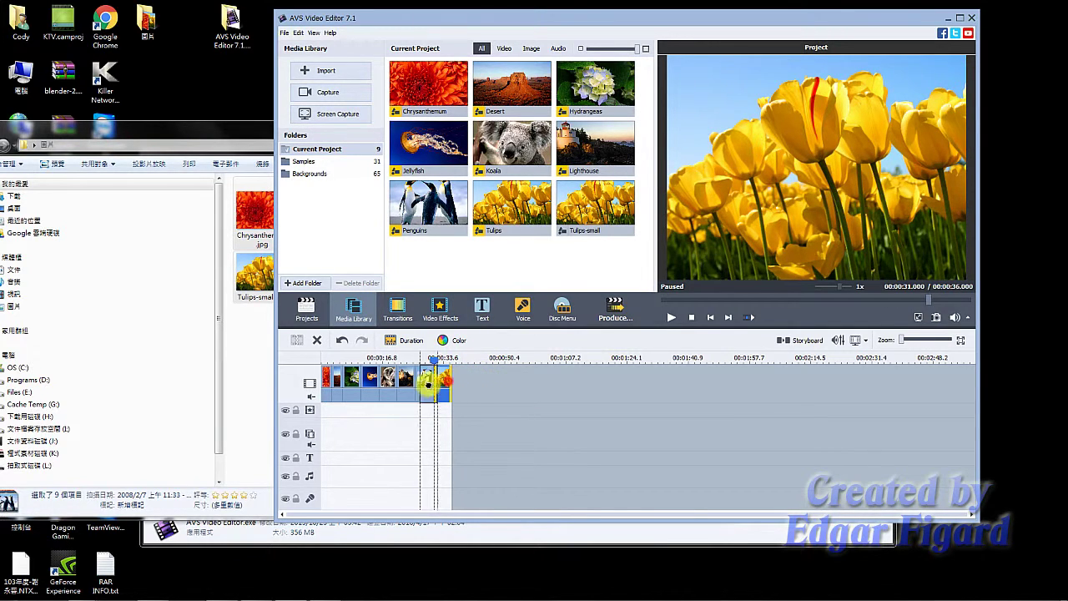
- Rearrange the clips after Hydrangeas into the order Lighthouse, Jellyfish, Tulips, Koala, Penguins
drag(428, 384, 404, 393)
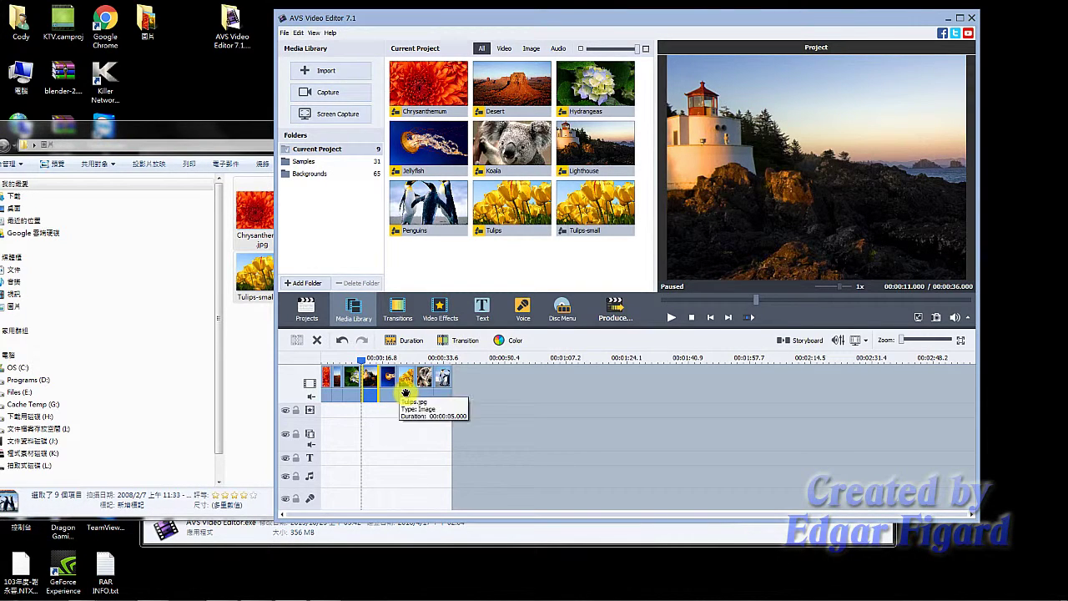
click(446, 398)
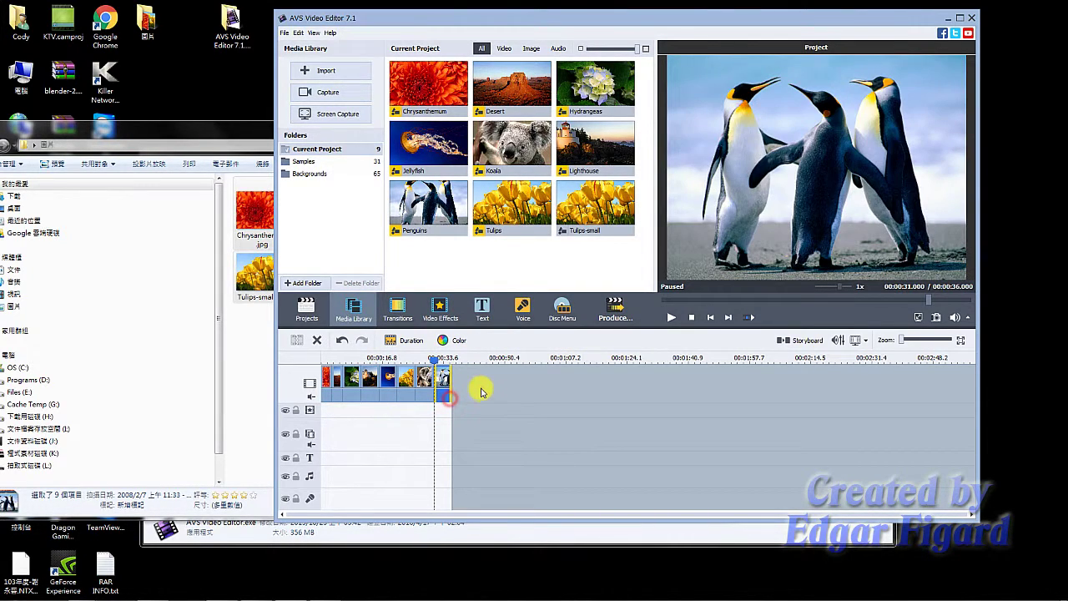
- Set the Hydrangeas clip's duration on the timeline to 3 seconds and deselect the clip
click(356, 379)
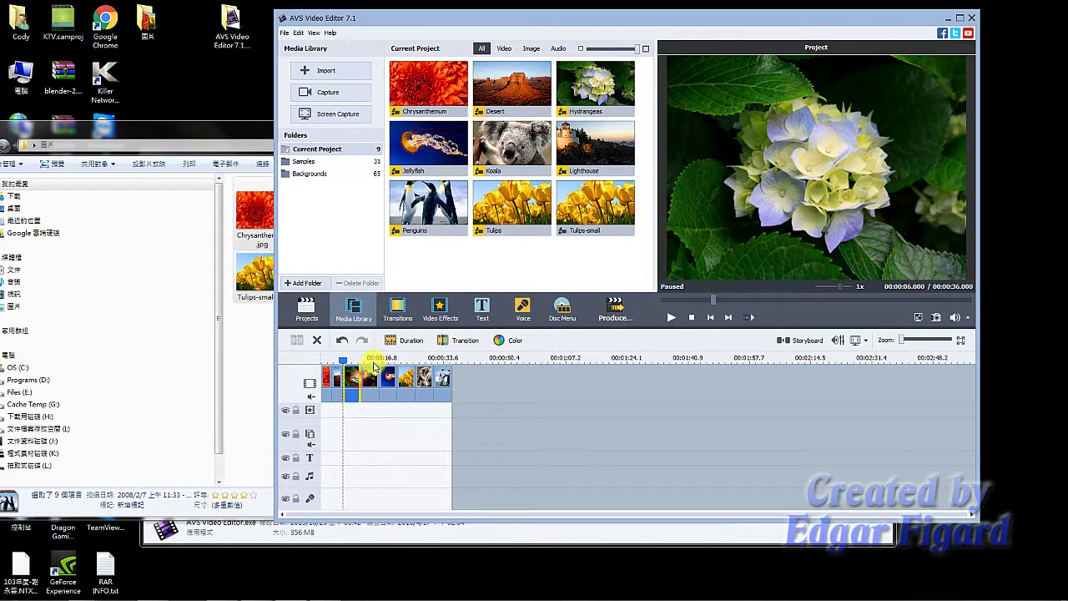
click(409, 341)
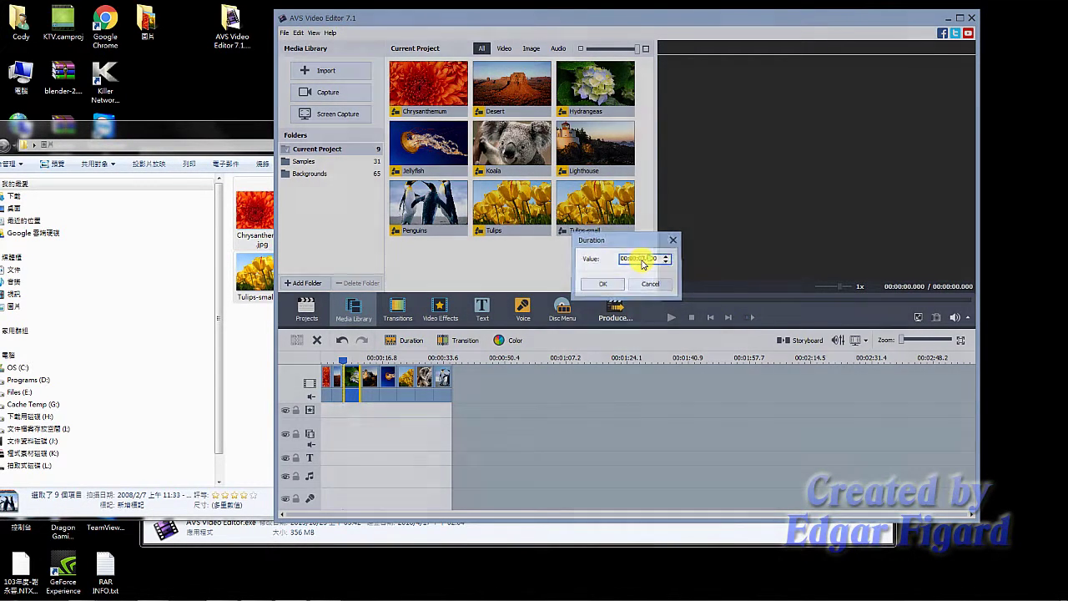
key(Return)
click(509, 404)
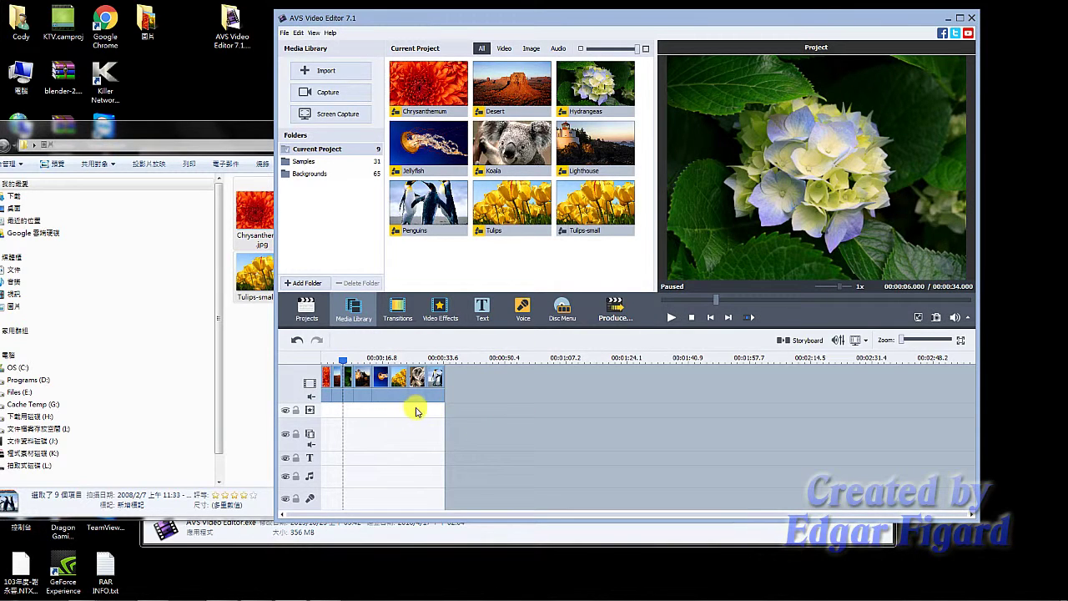
- Open the transitions library and look through the full list of transitions
click(398, 310)
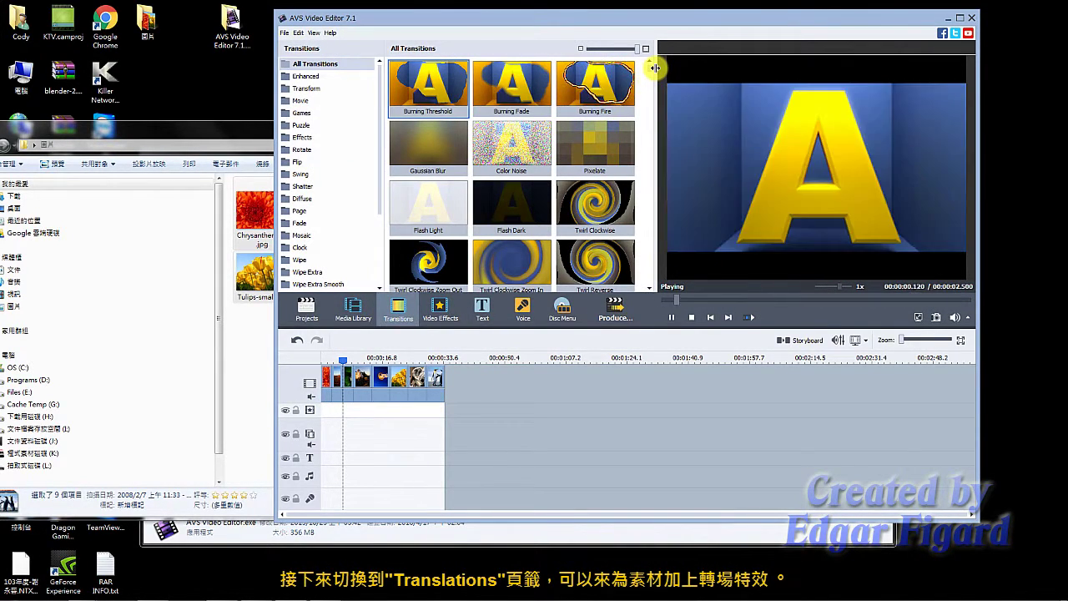
drag(650, 73, 656, 177)
scroll(575, 221, up, 10)
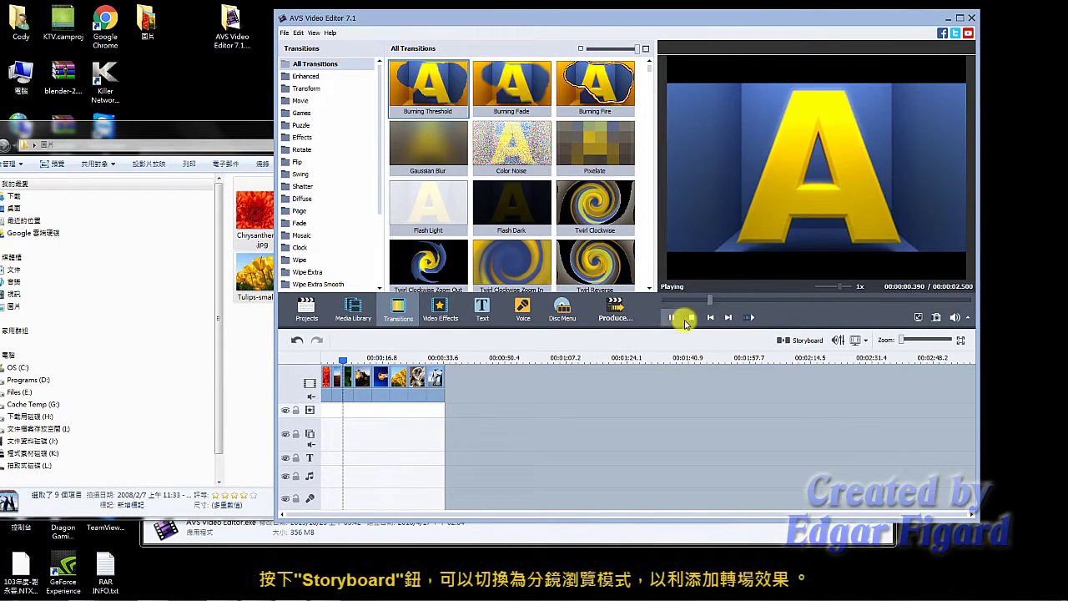
- Switch to the storyboard view and add the Burning Fire transition between the Chrysanthemum and Desert photos
click(800, 340)
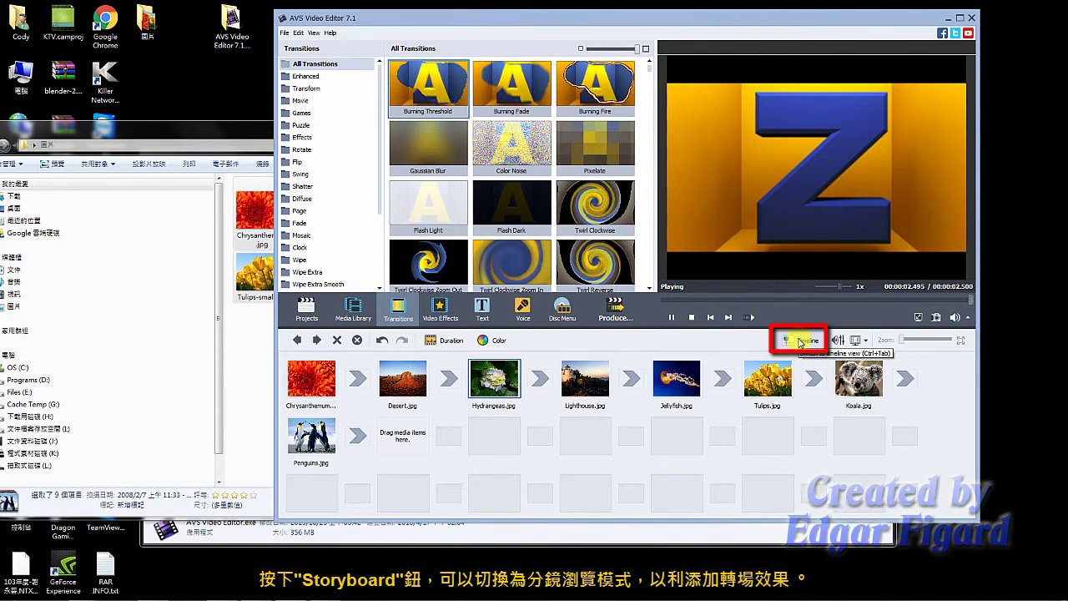
click(800, 340)
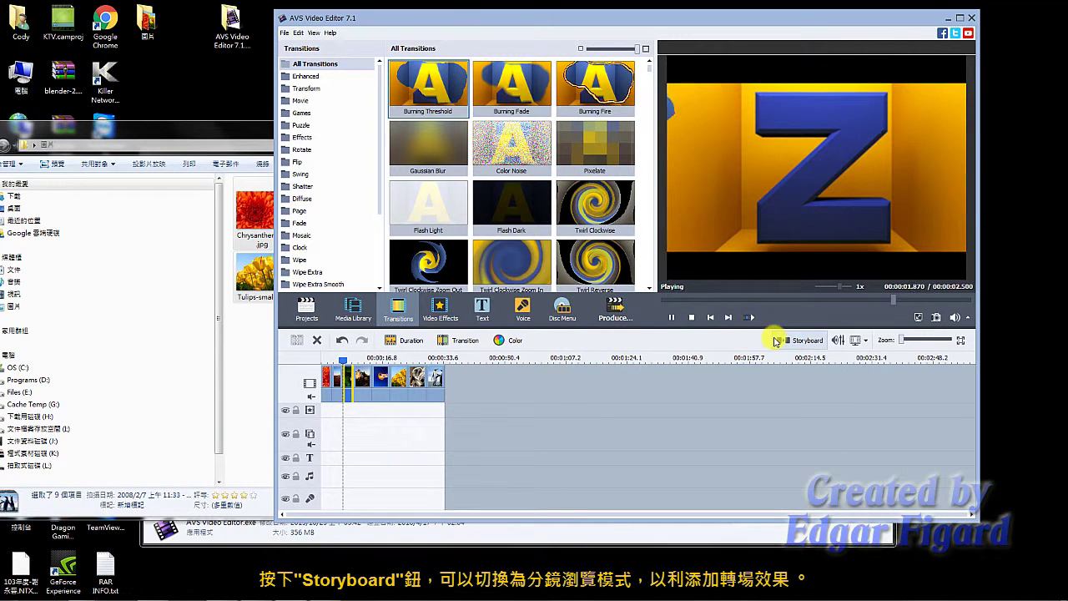
click(776, 341)
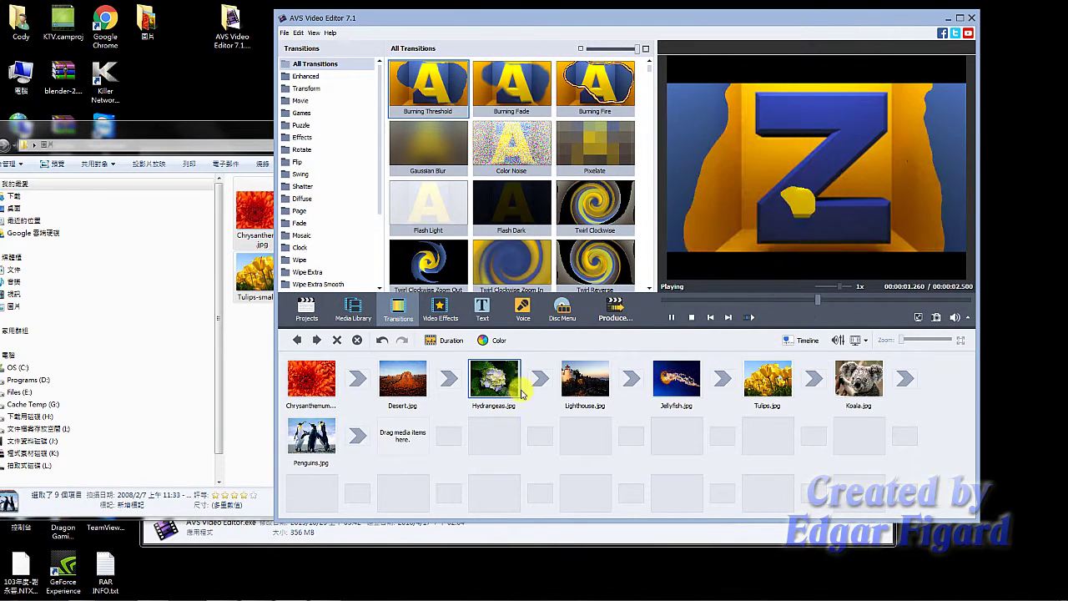
click(605, 89)
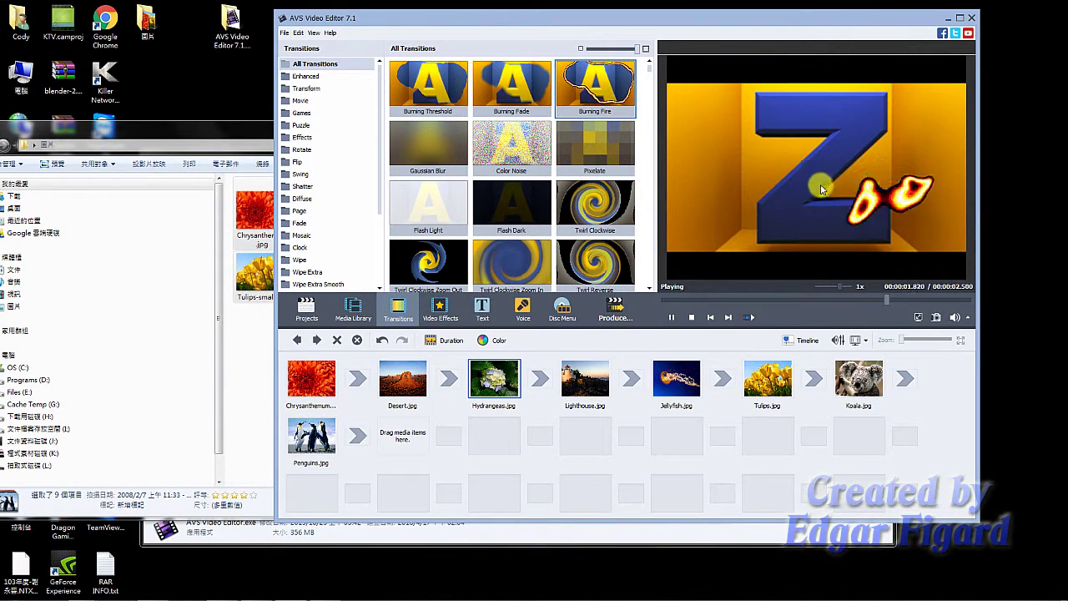
drag(605, 93, 355, 376)
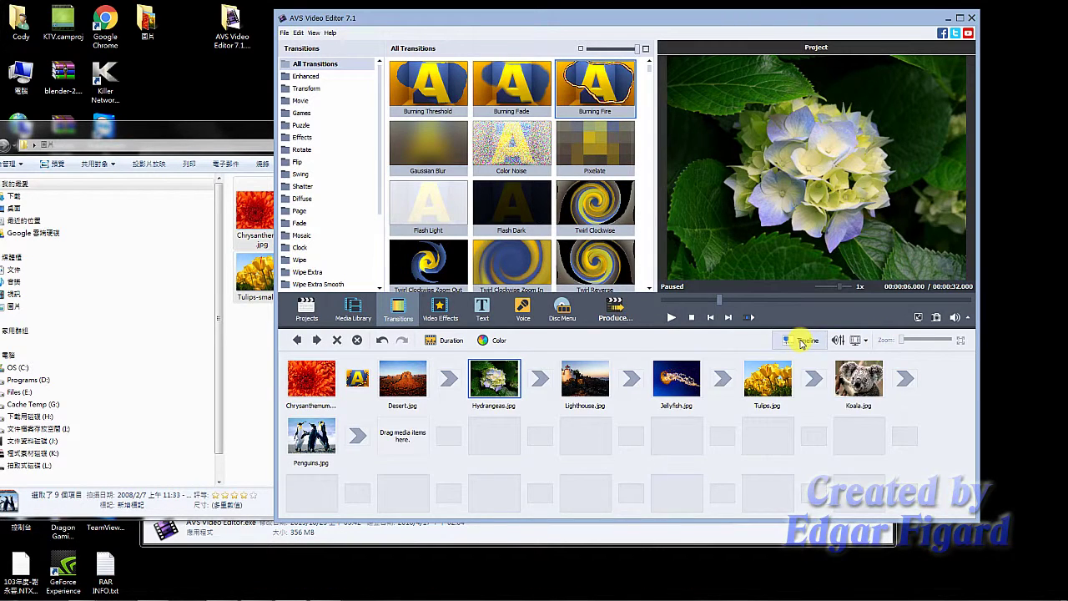
- Switch back to the timeline view and return the playhead to the start of the project
click(801, 341)
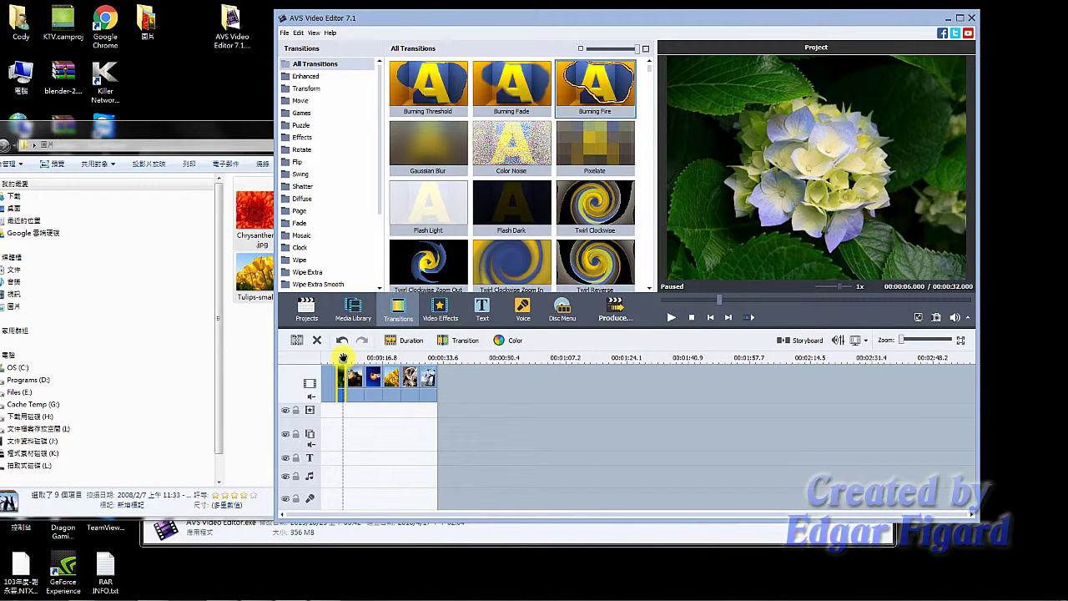
click(318, 368)
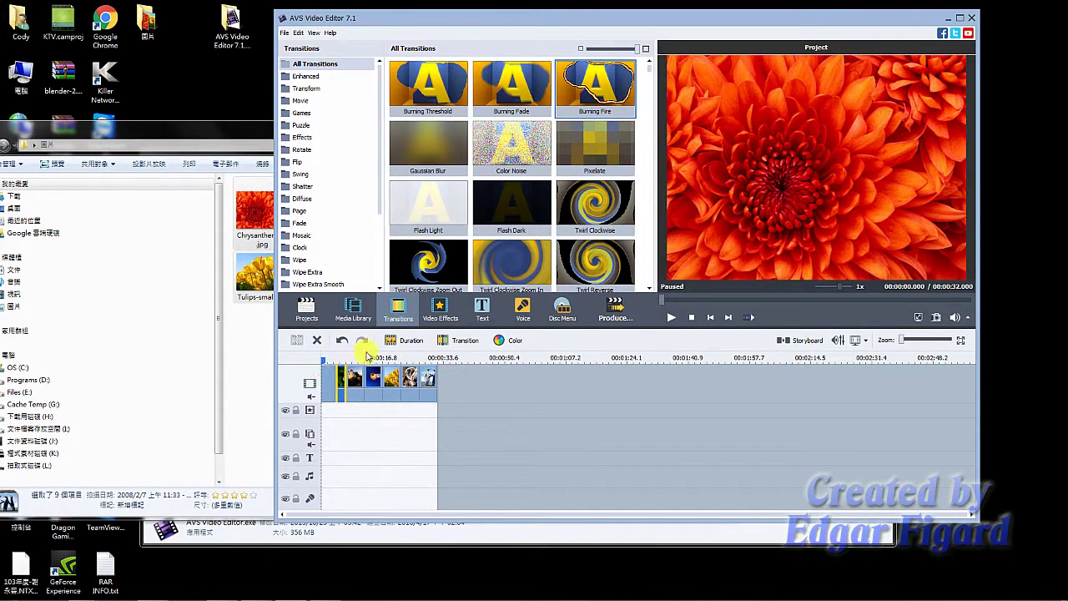
- Zoom in on the timeline and play the start of the slideshow to preview the Burning Fire transition
scroll(350, 360, up, 3)
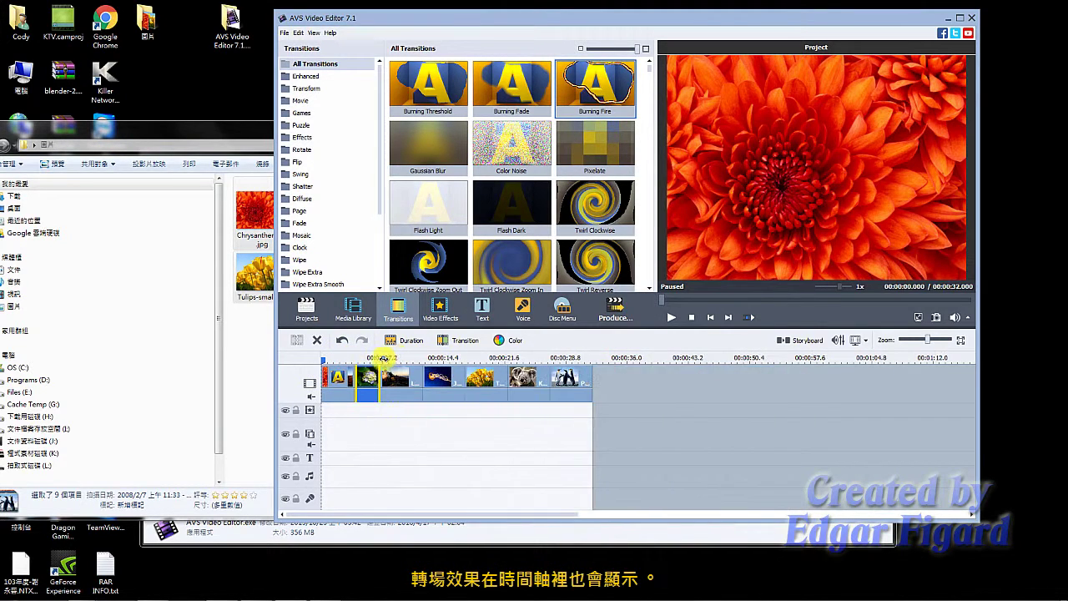
scroll(409, 359, down, 1)
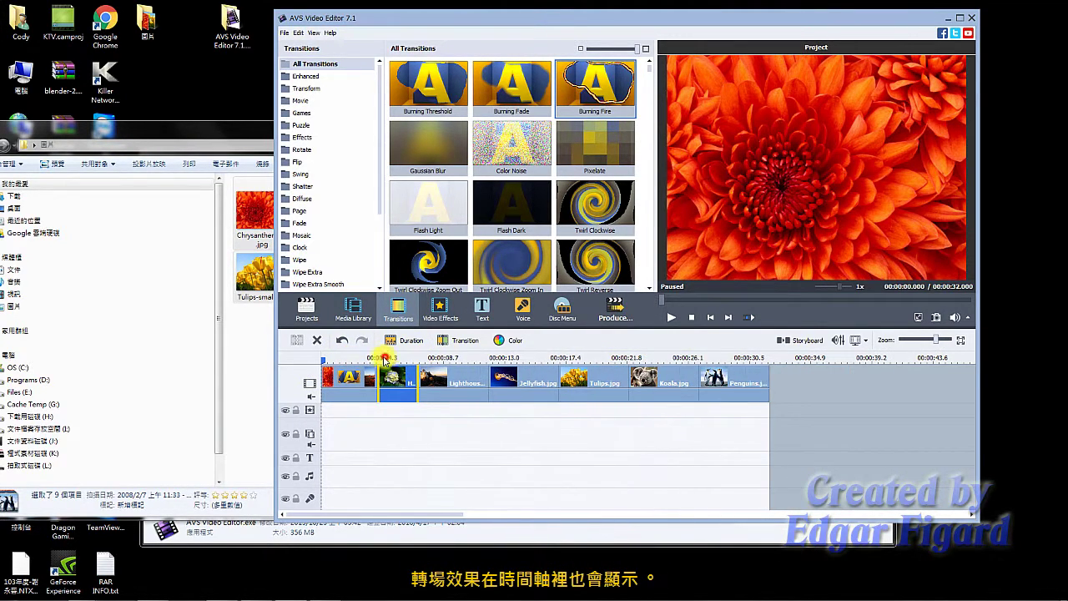
scroll(384, 359, down, 1)
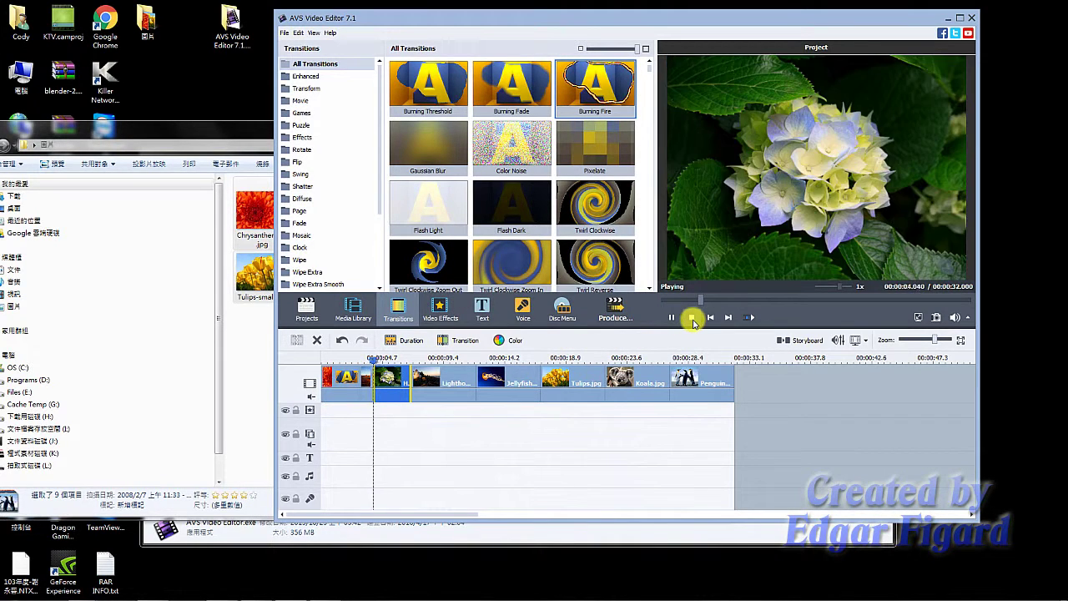
click(691, 317)
- In the storyboard view, add Twirl Reverse between Desert and Hydrangeas and a film-strip transition between Hydrangeas and Lighthouse
click(802, 340)
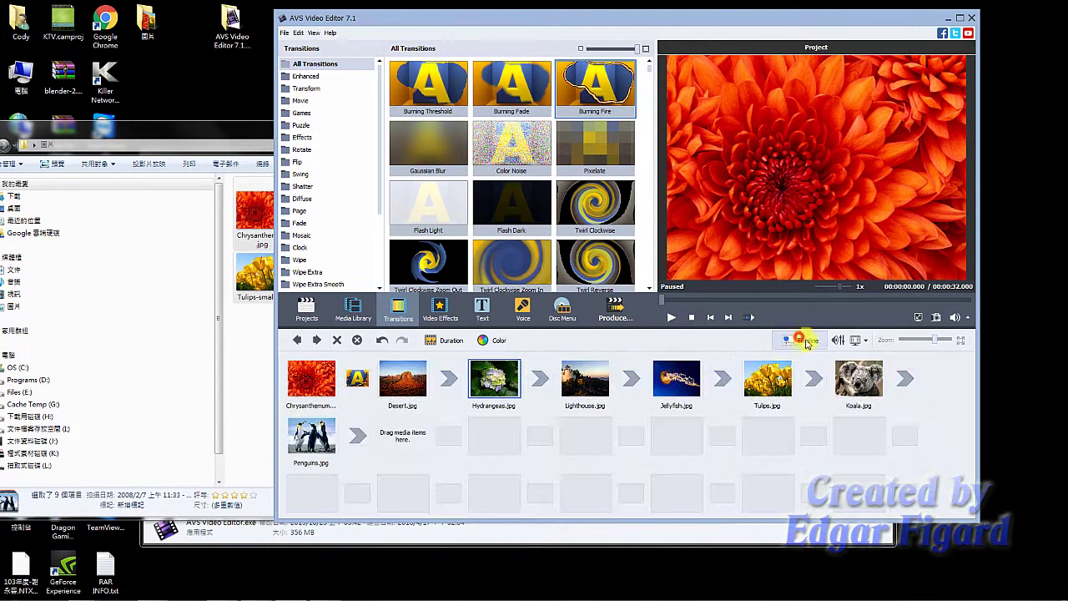
click(590, 259)
drag(590, 260, 449, 380)
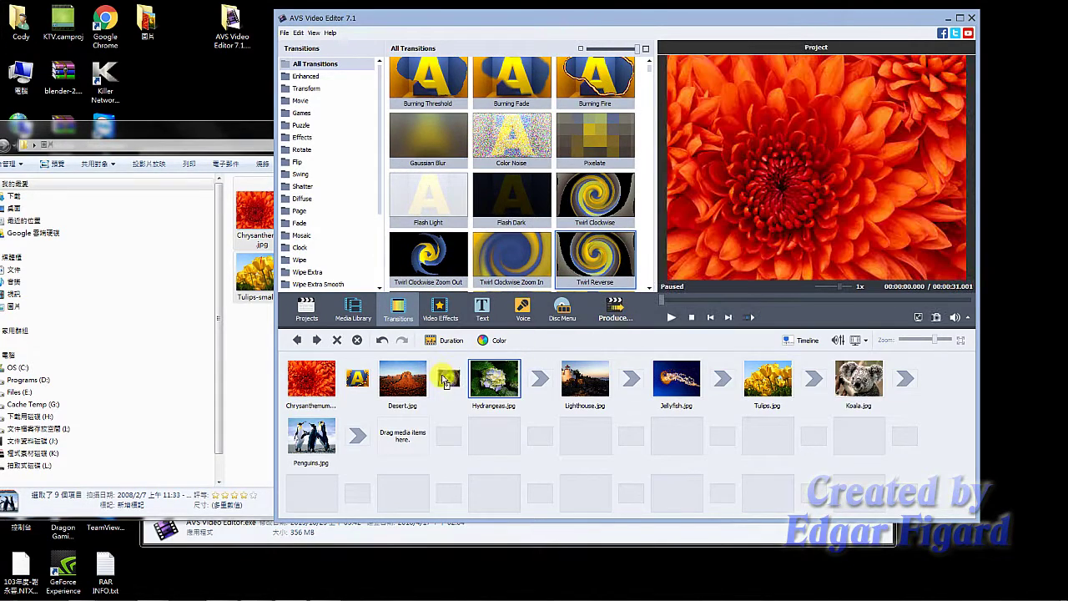
scroll(535, 192, down, 10)
click(526, 205)
drag(526, 205, 538, 375)
- Add a tiled transition between the Lighthouse and Jellyfish photos and a flip transition between Jellyfish and Tulips
scroll(600, 104, down, 5)
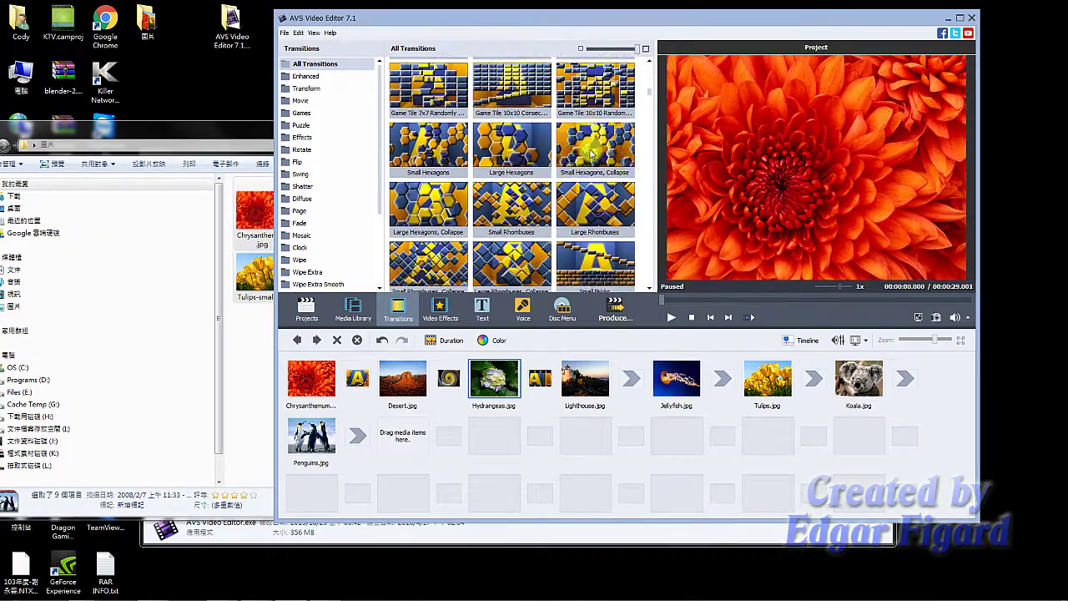
click(601, 98)
drag(601, 98, 631, 378)
scroll(551, 219, down, 10)
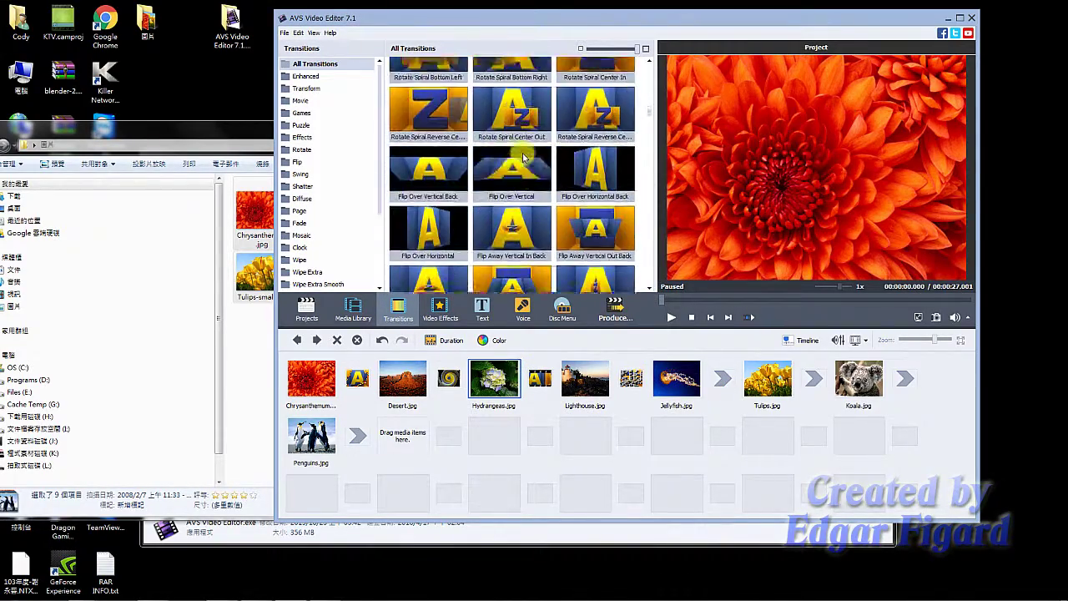
drag(524, 147, 723, 380)
- Add a Page Turn 3D transition between Tulips and Koala and the Fade Line Vertical Large transition between Koala and Penguins
scroll(525, 167, down, 5)
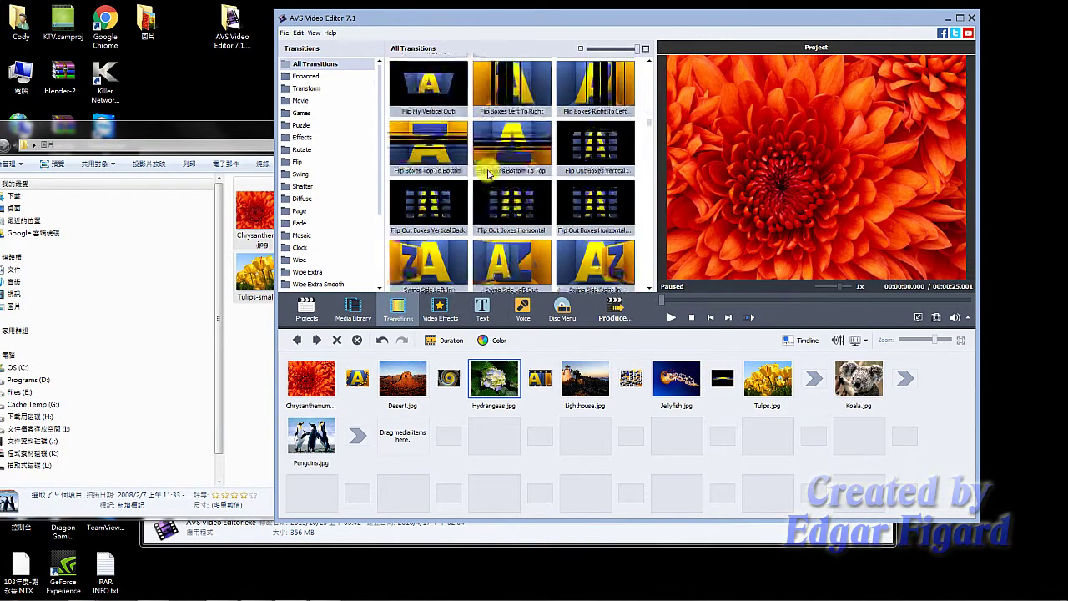
scroll(528, 210, down, 5)
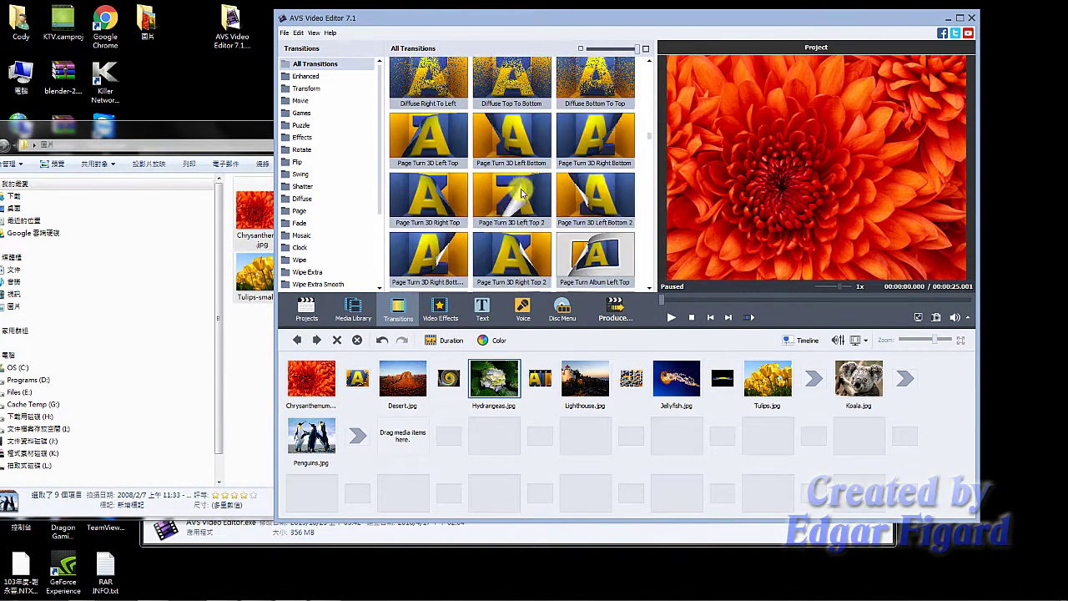
drag(537, 151, 811, 380)
scroll(505, 215, down, 5)
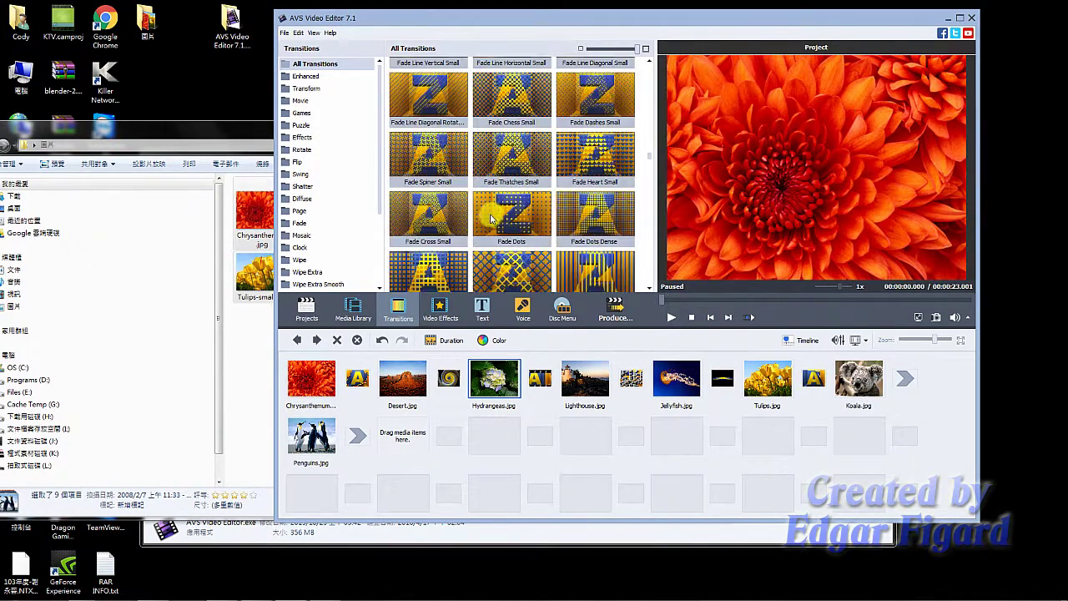
drag(510, 209, 909, 382)
- Try to add a Stencil Smooth Wide transition after the final Penguins photo
scroll(634, 269, down, 10)
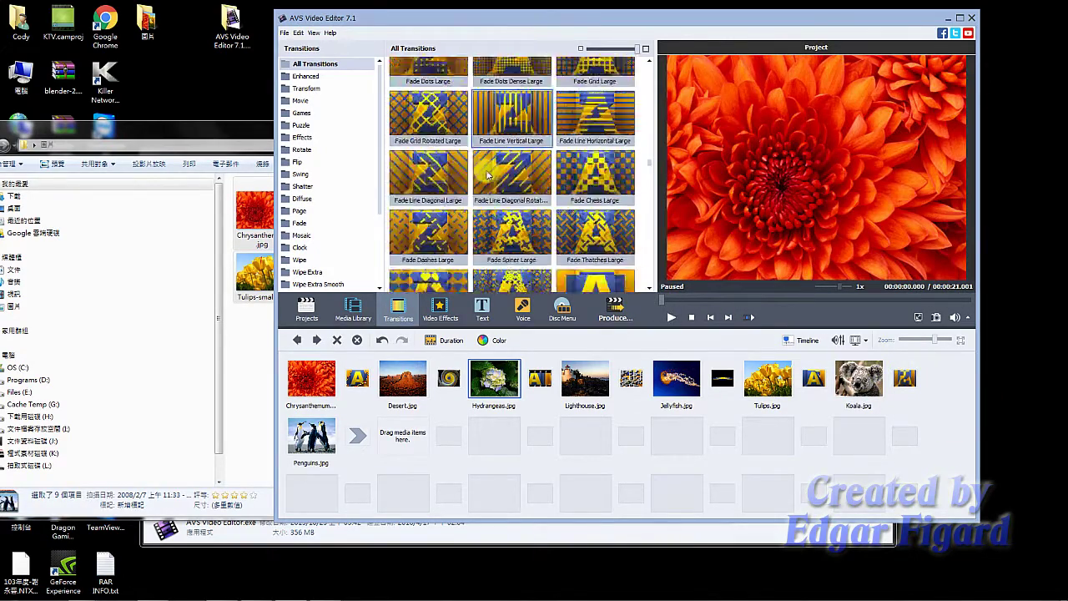
scroll(529, 267, down, 10)
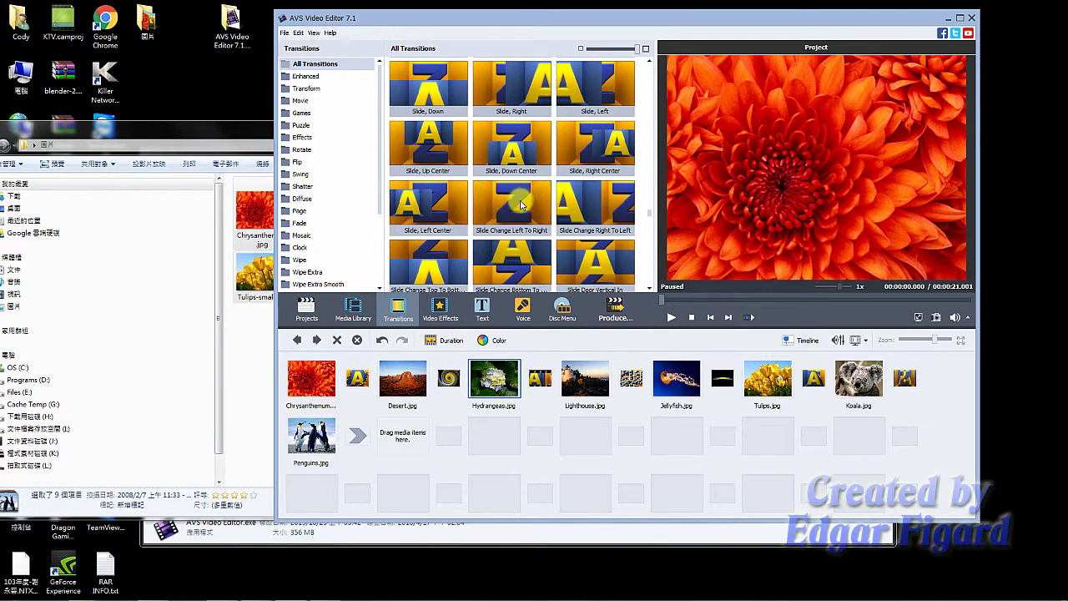
scroll(520, 203, down, 5)
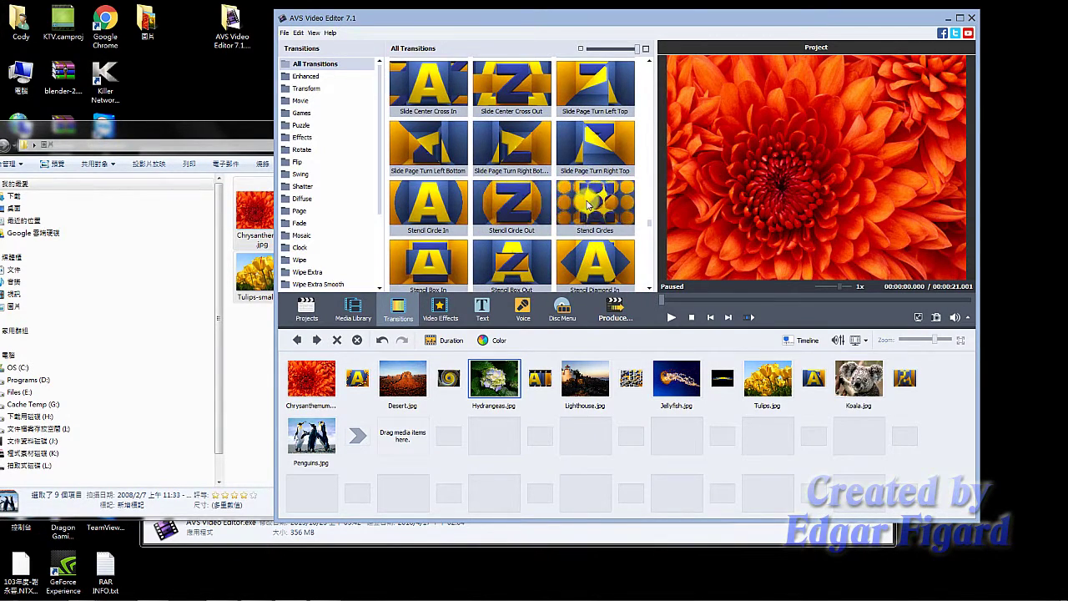
scroll(522, 206, down, 5)
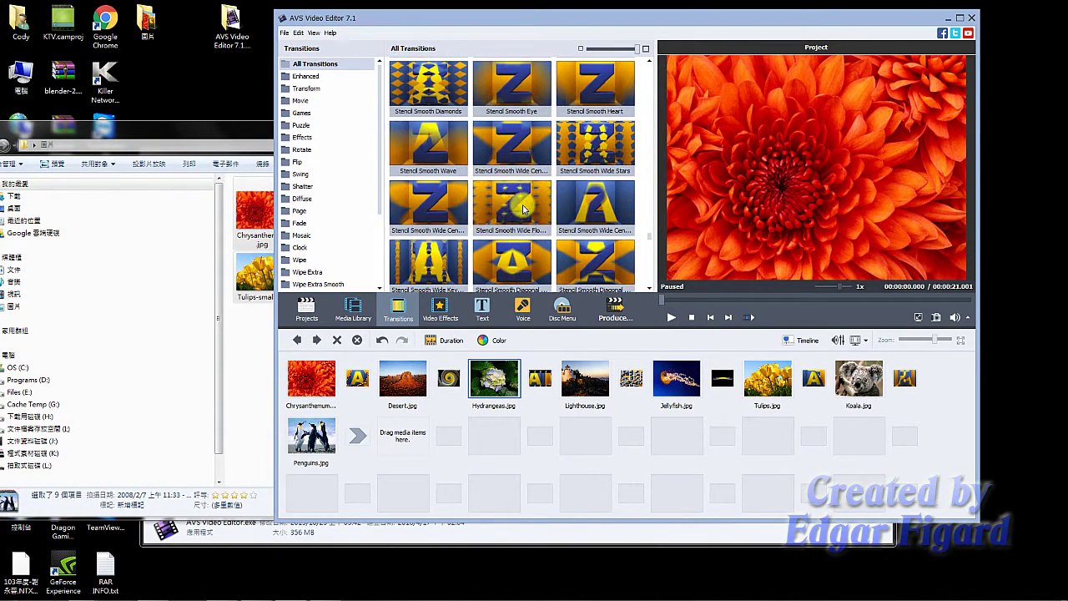
drag(524, 209, 357, 437)
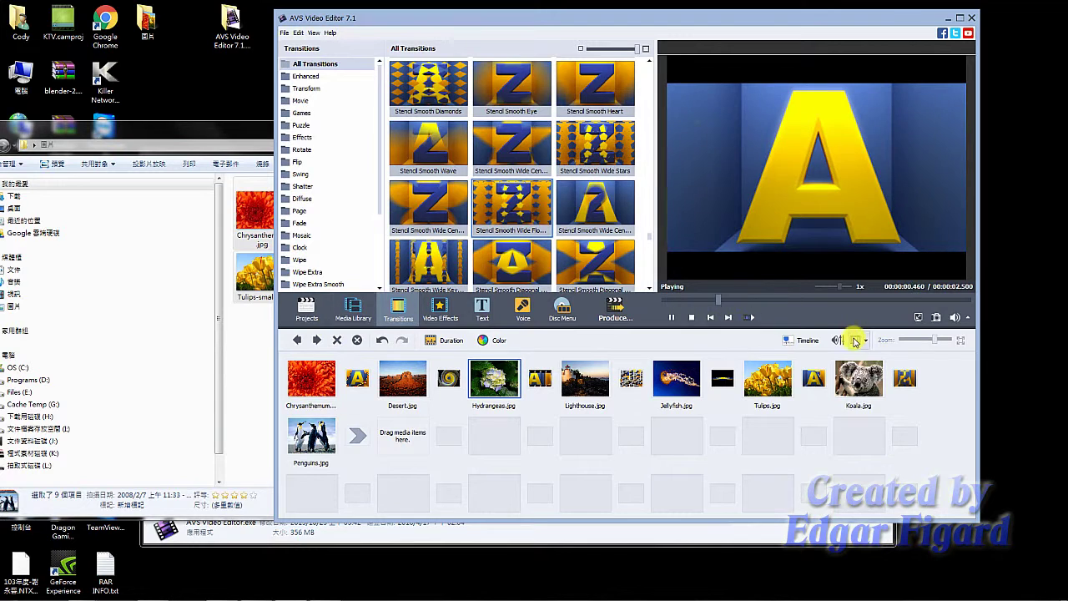
- Return to the timeline view and play the slideshow to preview all the transitions between the photos
click(803, 340)
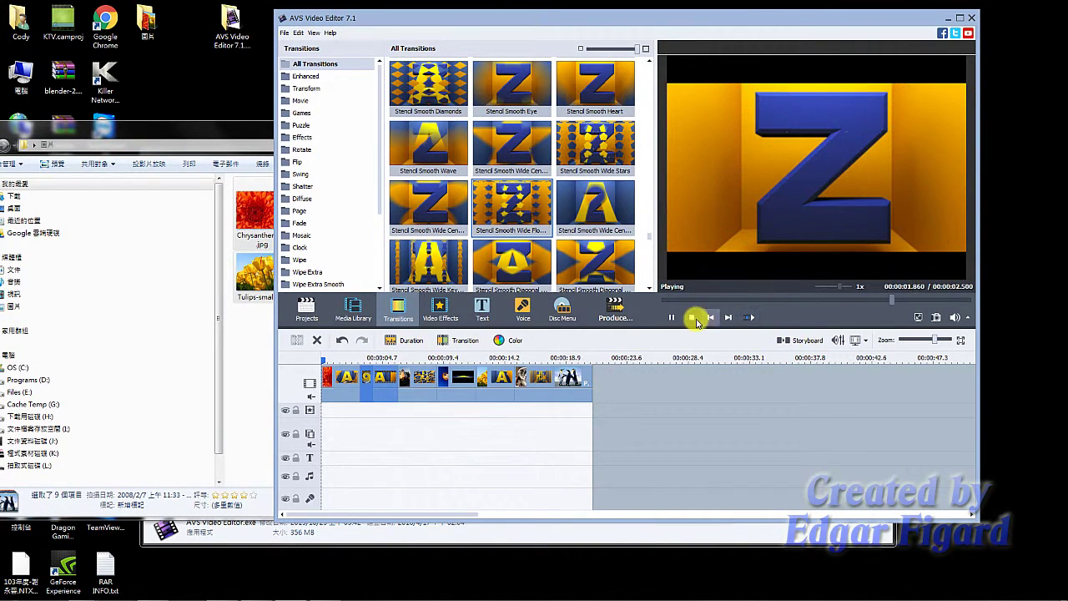
click(670, 319)
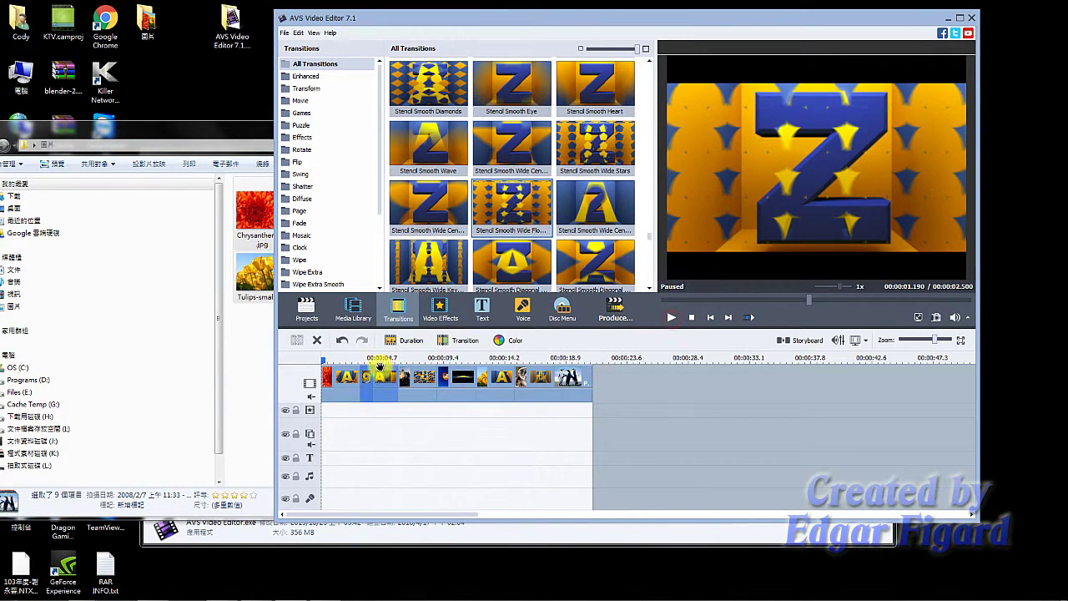
click(340, 372)
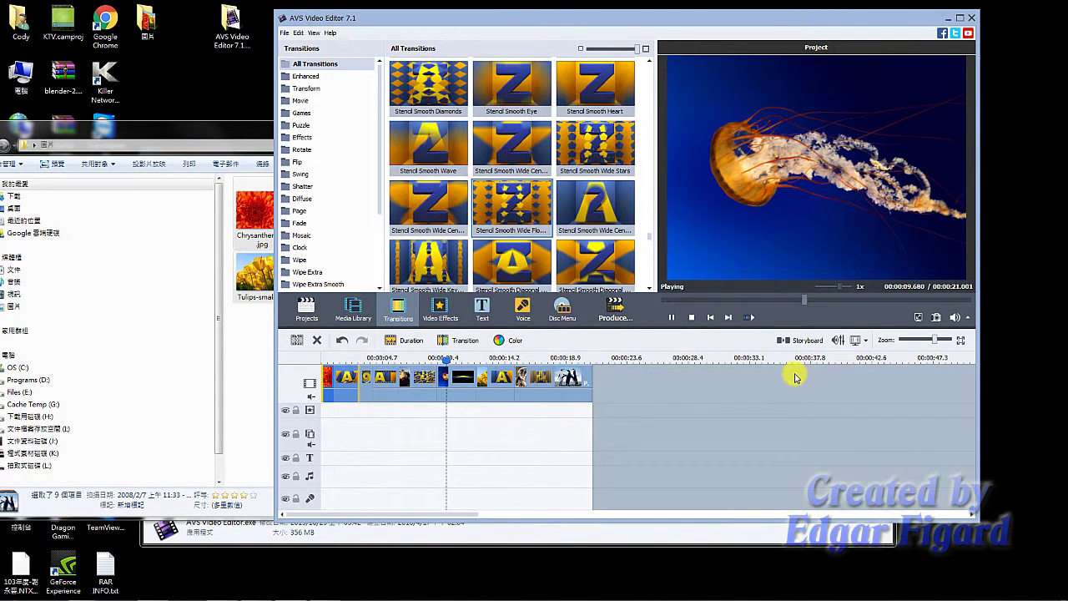
click(691, 317)
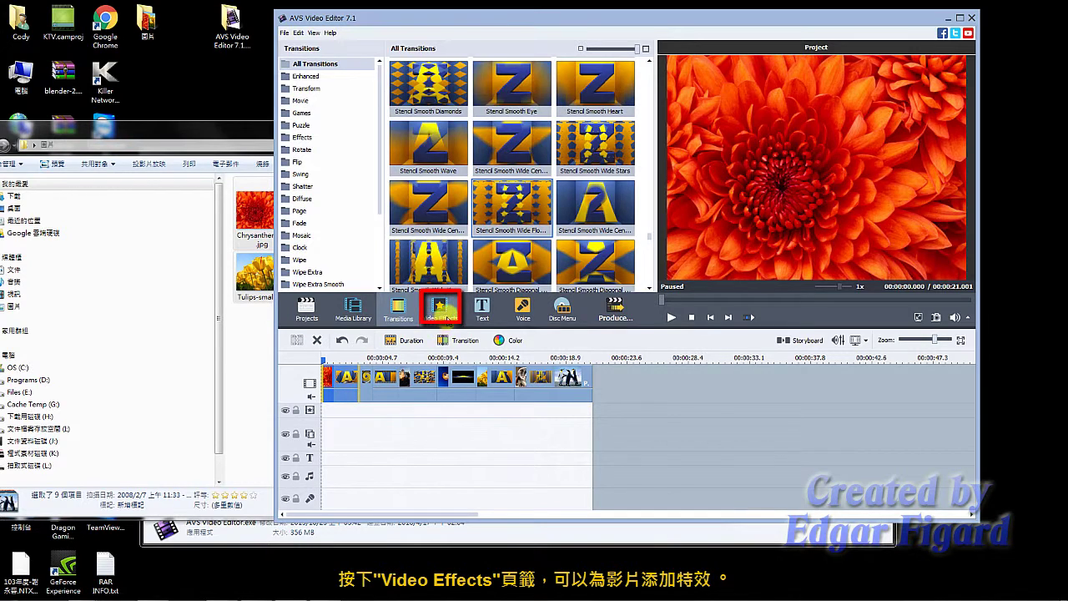
- Open the video effects library and add the Snow effect near the start of the effects track
click(445, 314)
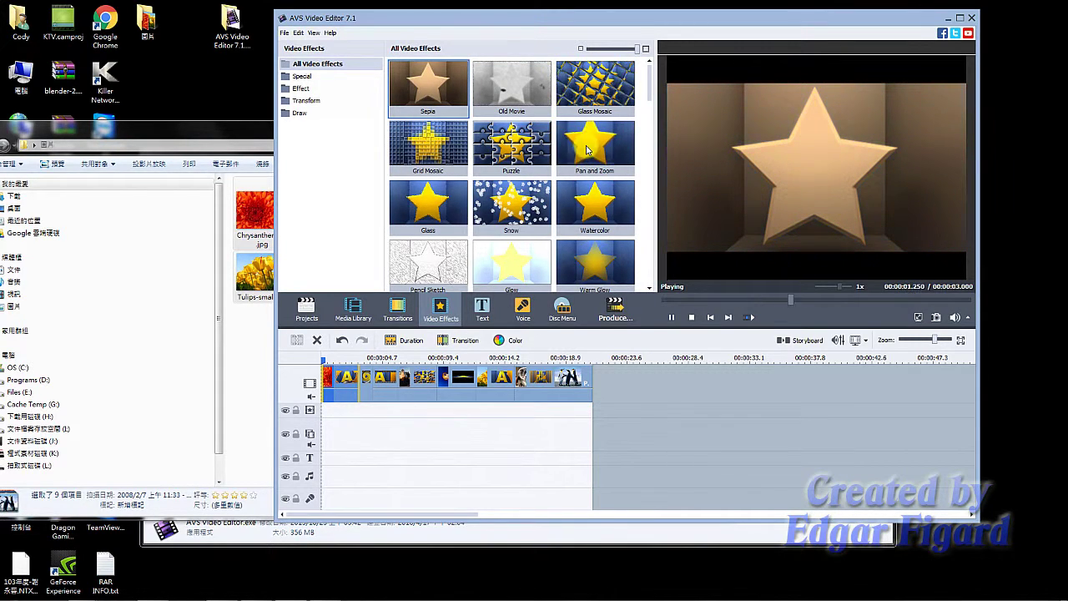
click(515, 207)
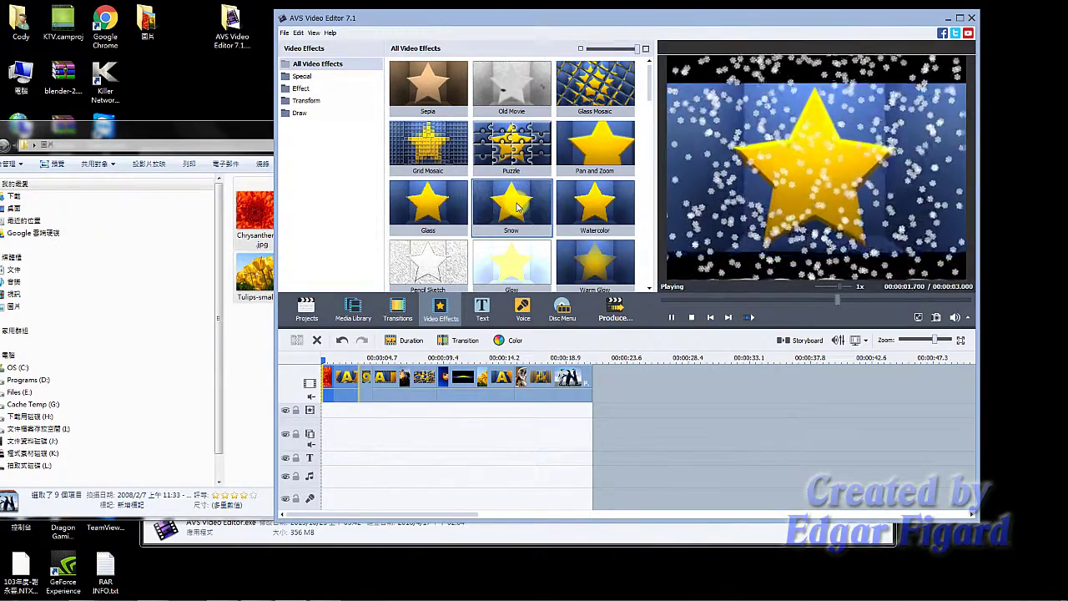
drag(515, 207, 329, 406)
- Stretch the Snow effect over the whole length of the slideshow and preview it
drag(389, 419, 393, 415)
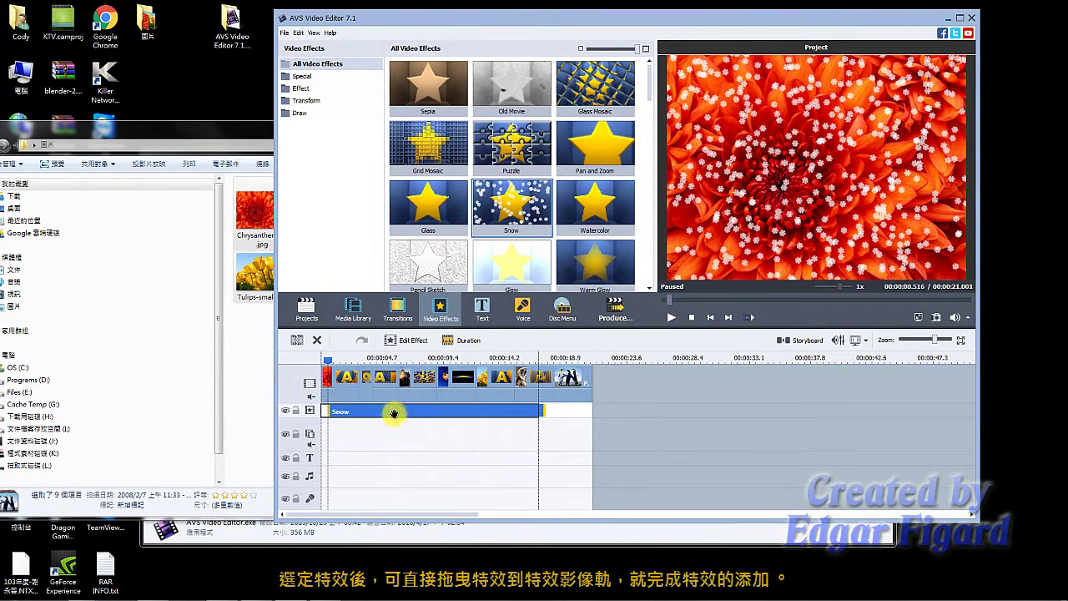
drag(541, 418, 591, 410)
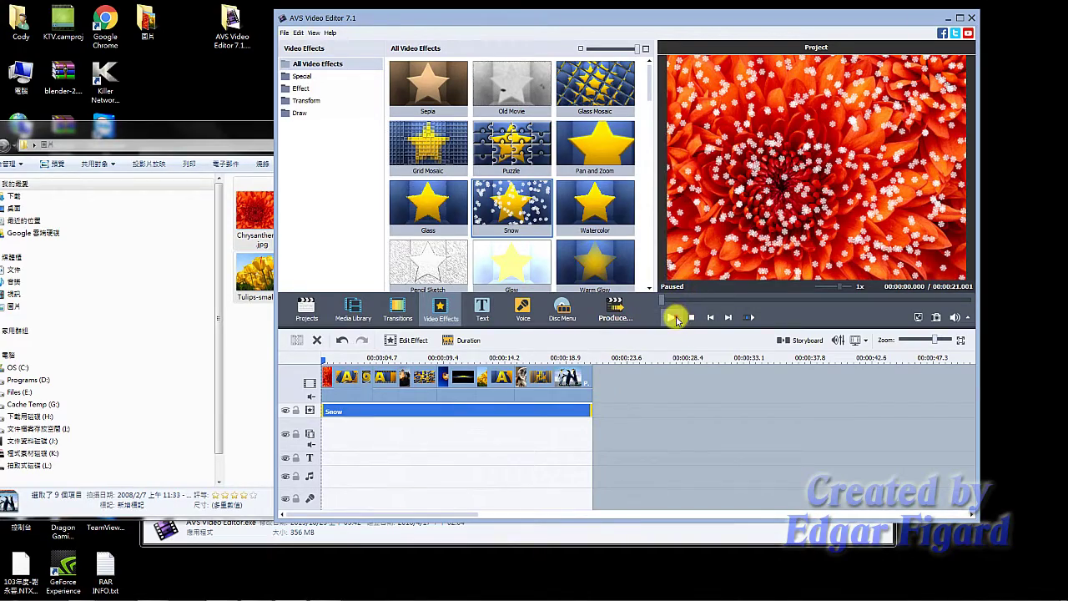
click(673, 317)
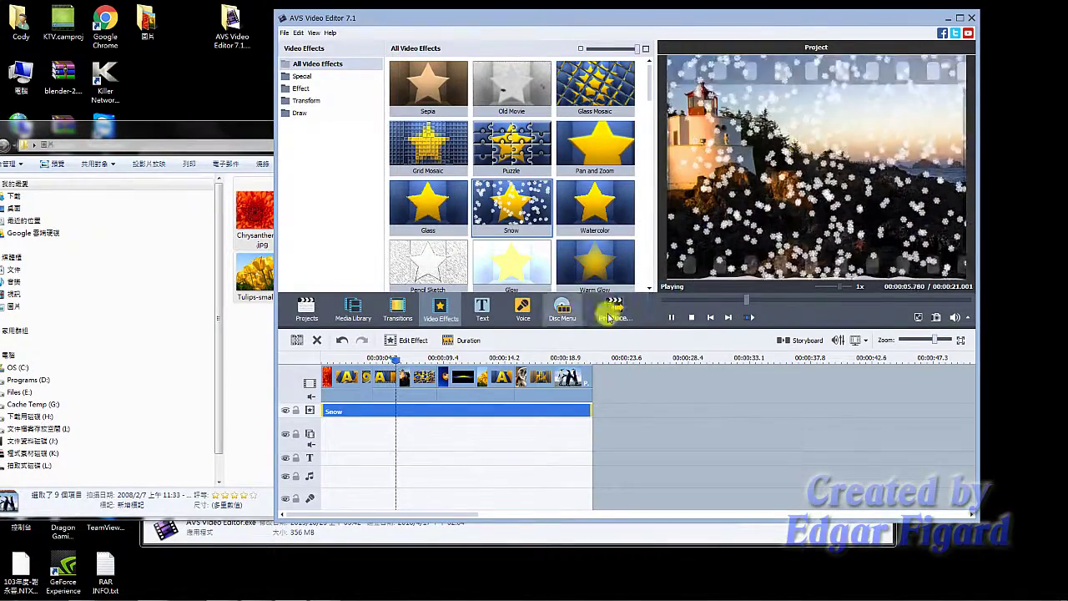
click(691, 317)
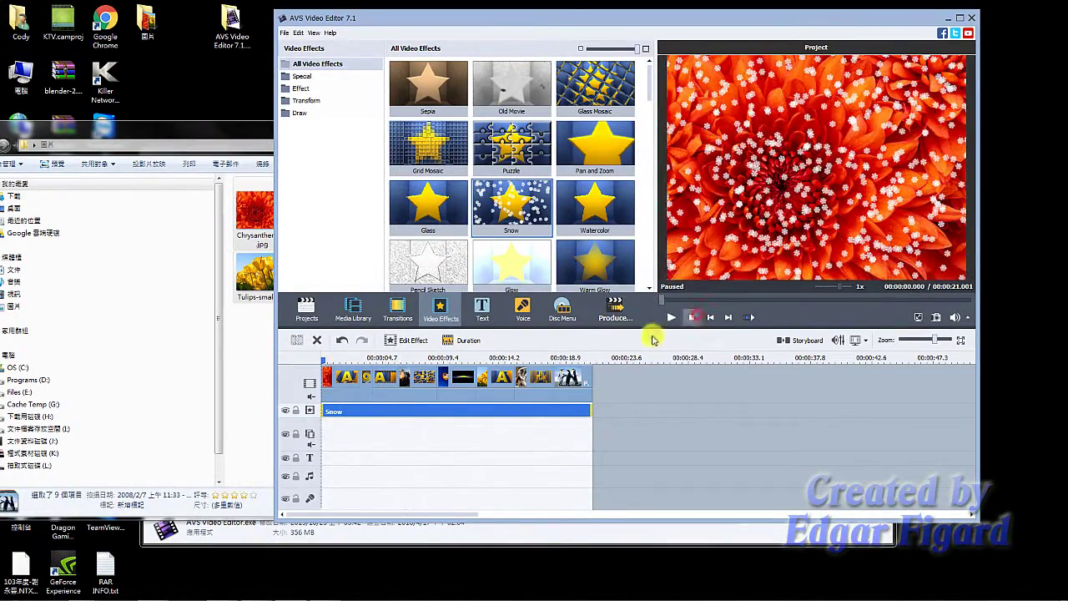
- Set the Snow effect to size 19, count 367, direction -25, deviation 32, alpha 72 and a yellow color, and preview it
double_click(474, 413)
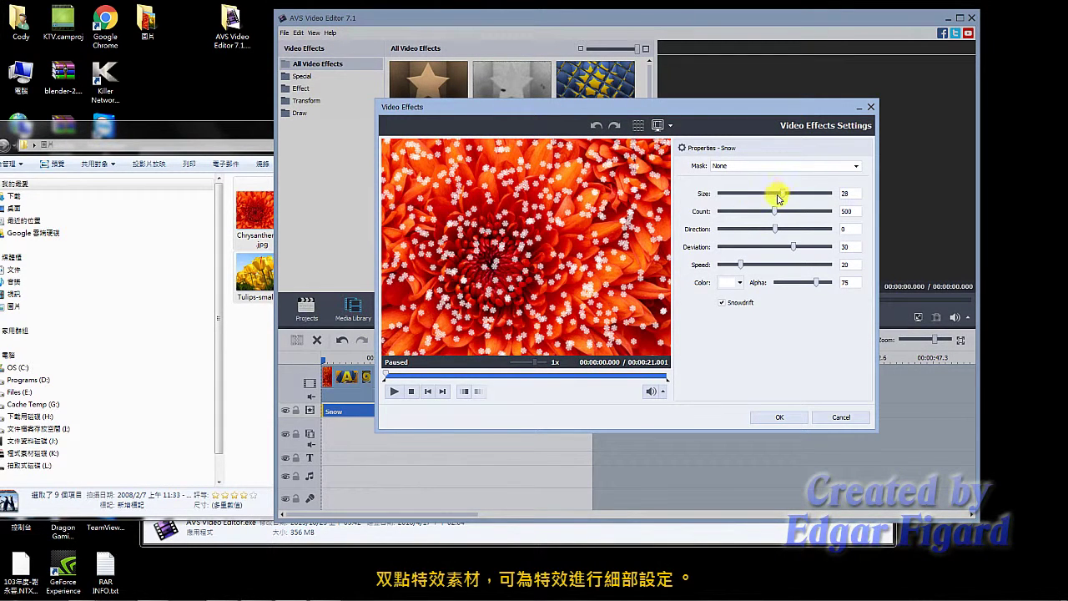
mouse_move(779, 196)
mouse_down()
mouse_move(760, 194)
mouse_move(803, 210)
mouse_move(760, 212)
mouse_move(794, 222)
mouse_move(728, 235)
mouse_move(803, 247)
mouse_move(759, 247)
mouse_move(799, 247)
mouse_move(820, 277)
mouse_move(794, 281)
mouse_move(815, 283)
mouse_up()
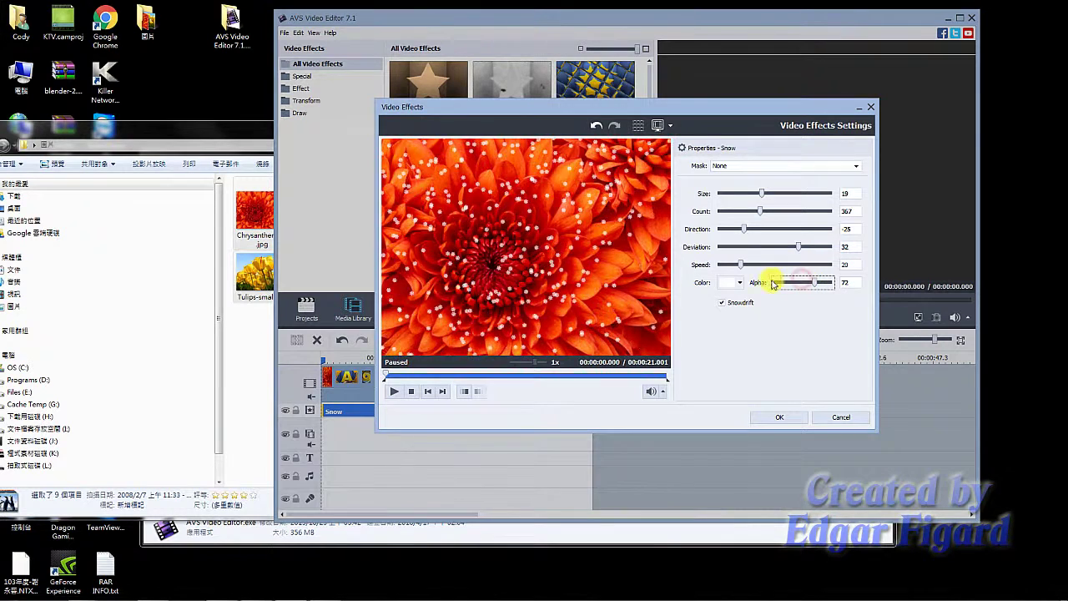
click(733, 282)
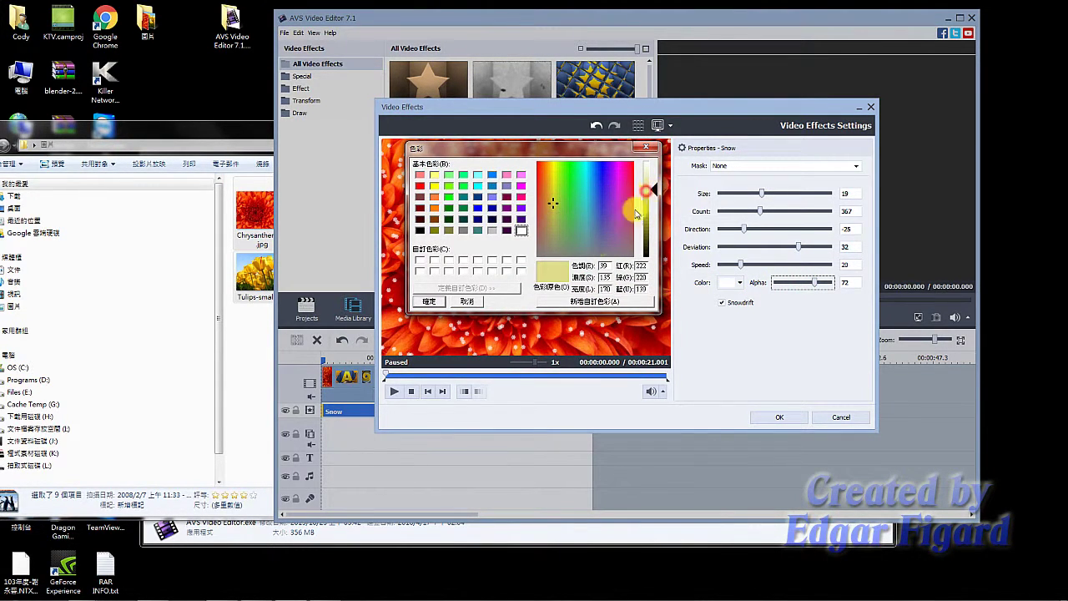
click(434, 186)
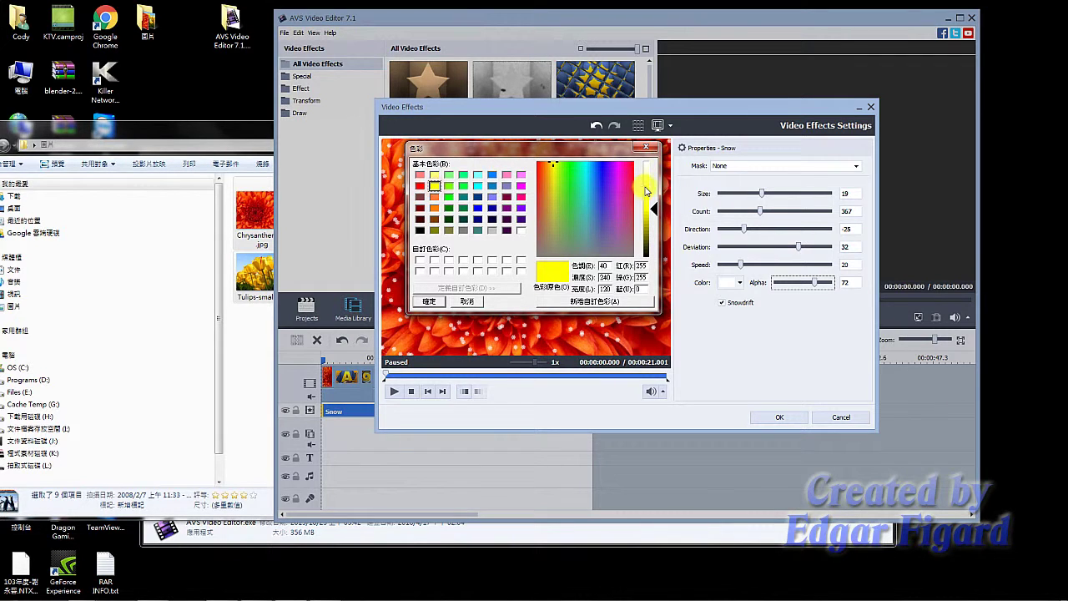
click(428, 302)
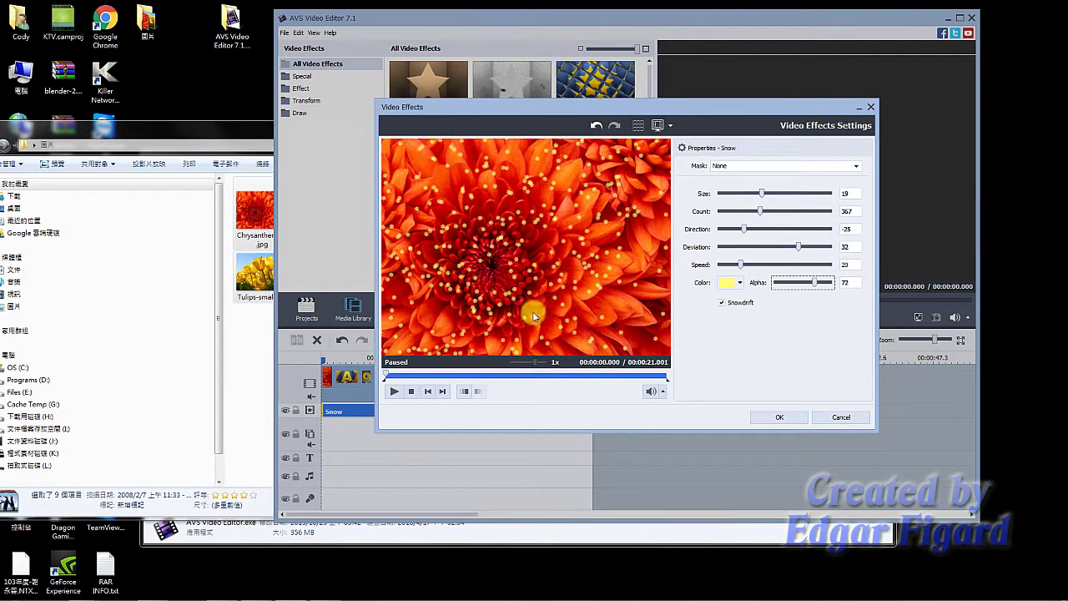
click(780, 417)
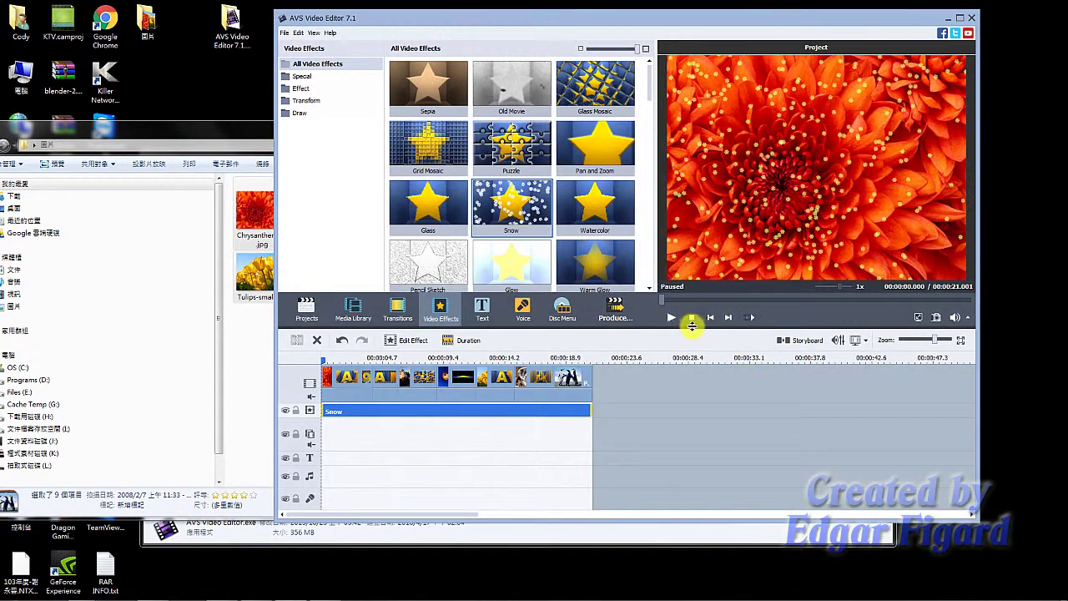
click(670, 317)
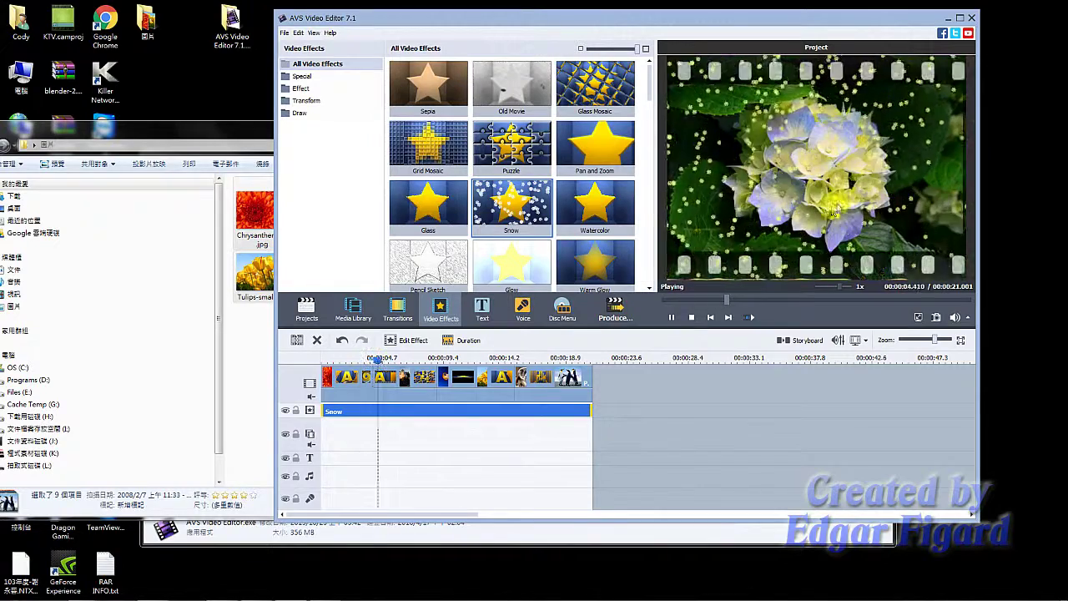
click(691, 318)
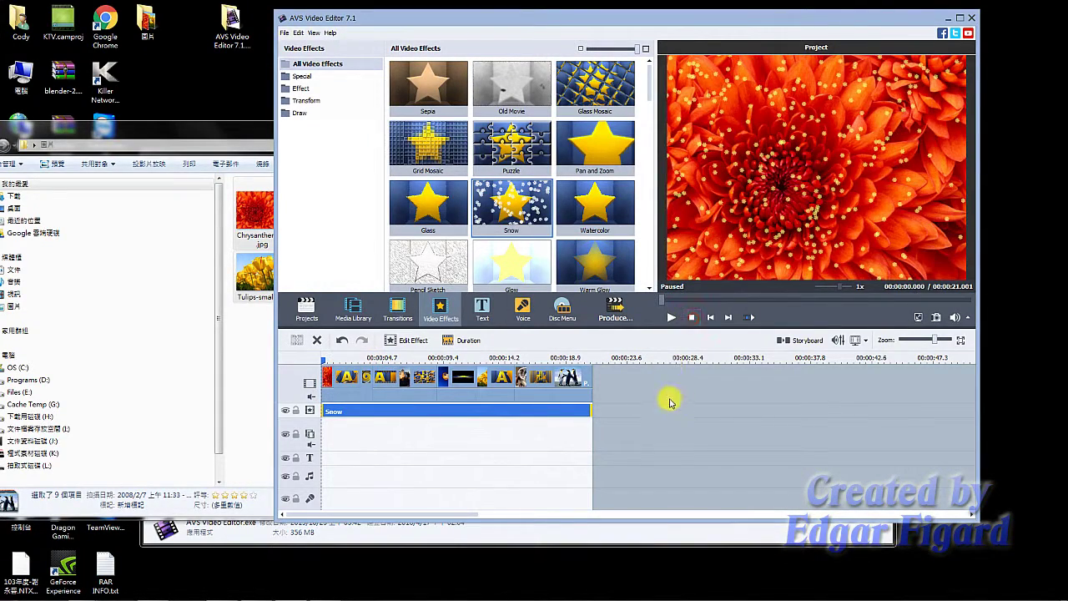
- Replace the Snow effect on the effects track with the Pencil Sketch effect
right_click(557, 415)
click(586, 422)
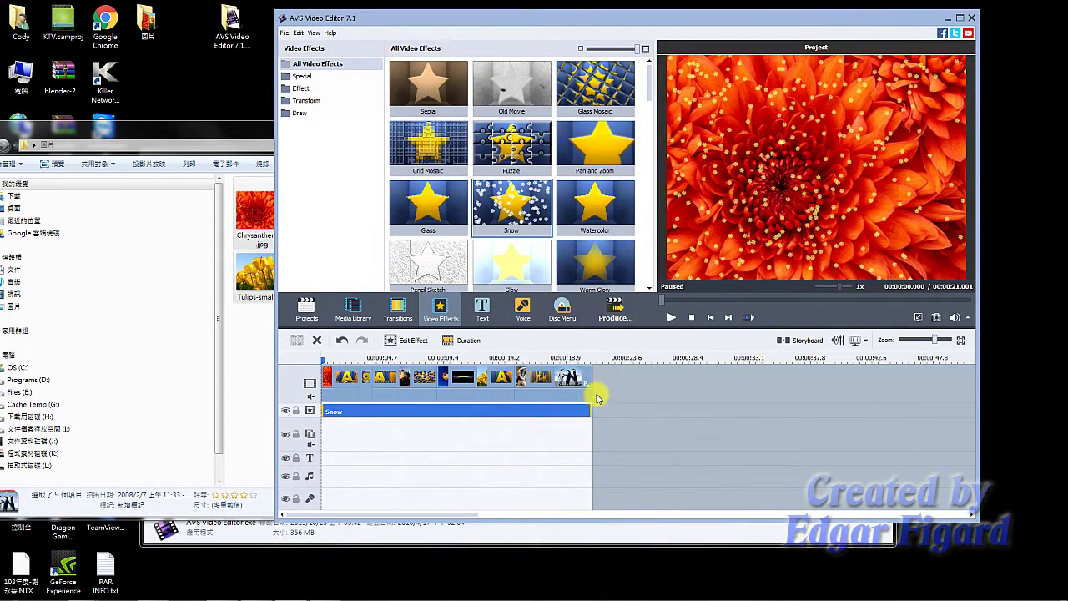
mouse_move(429, 263)
mouse_down()
mouse_move(415, 347)
mouse_move(340, 406)
mouse_move(362, 411)
mouse_up()
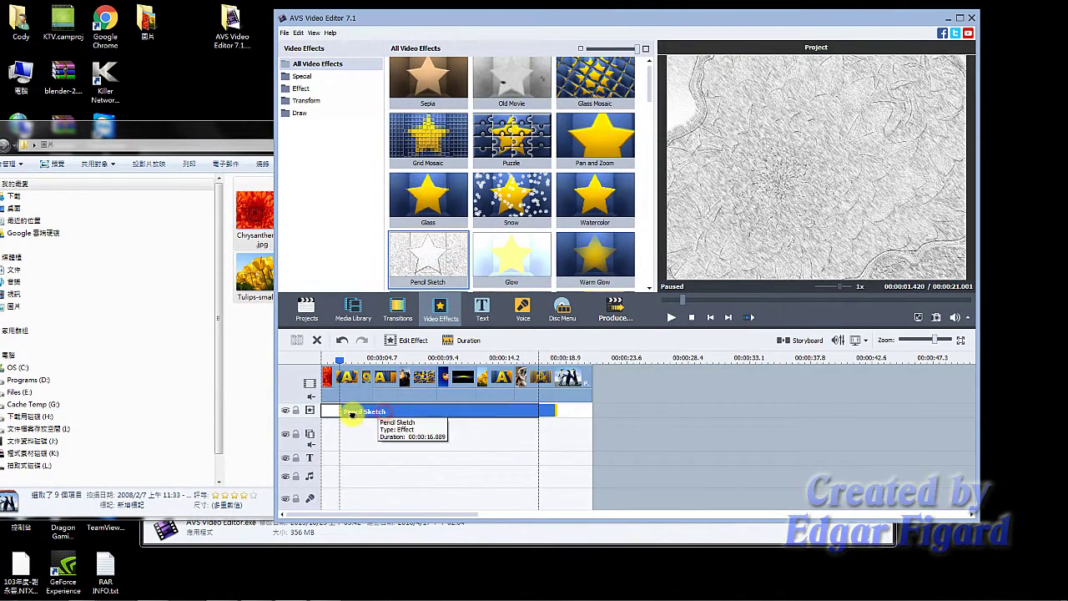
- Stretch the Pencil Sketch effect over the whole length of the slideshow and preview it
drag(538, 412, 588, 409)
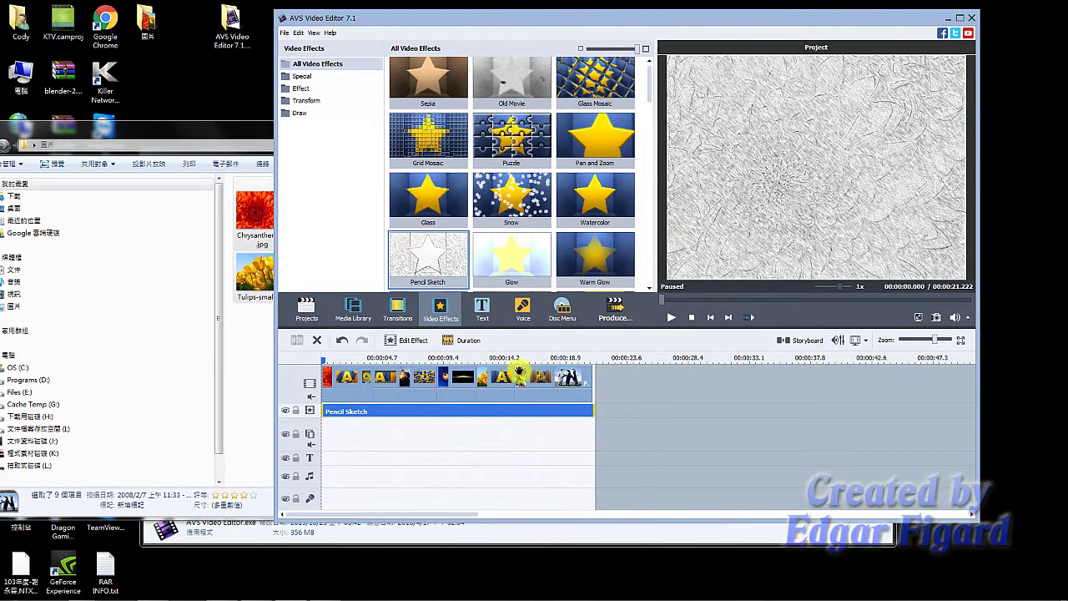
click(672, 318)
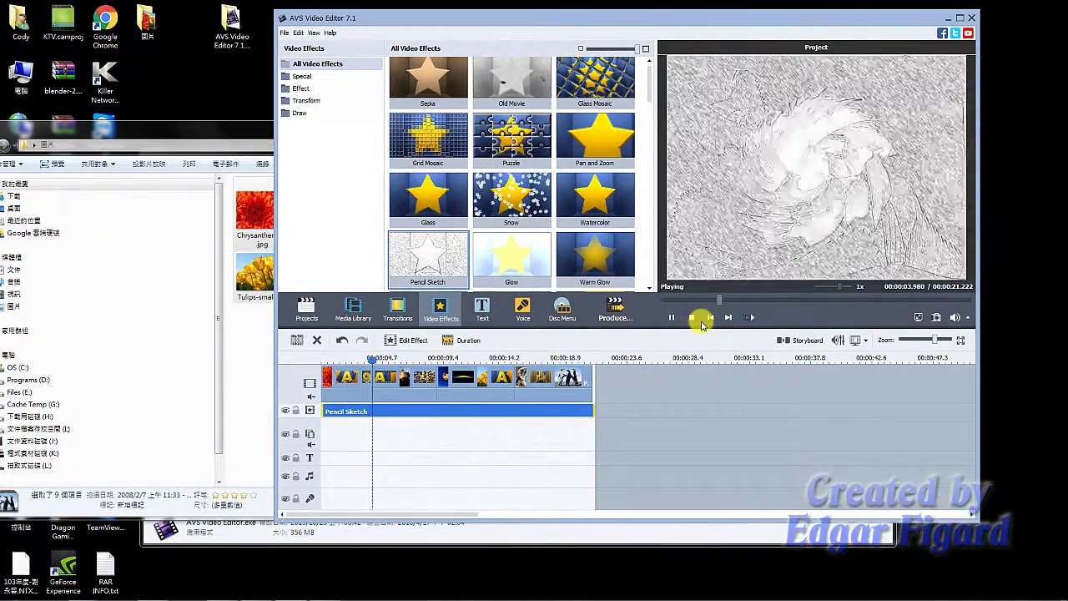
click(692, 318)
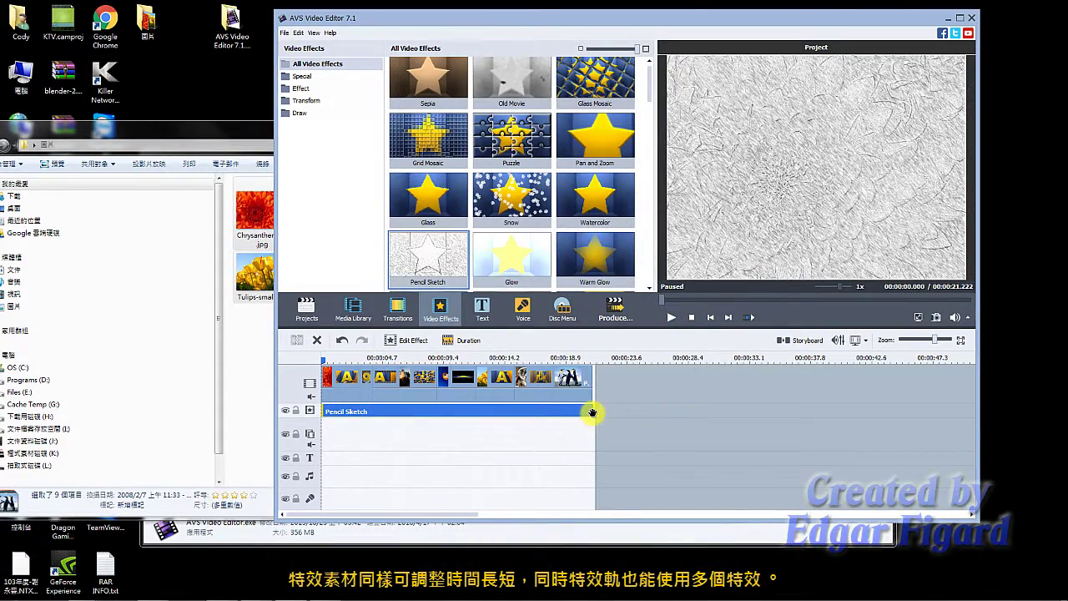
- Shorten the Pencil Sketch effect to about 7 seconds and add a Snow effect filling the rest of the slideshow
drag(590, 411, 413, 414)
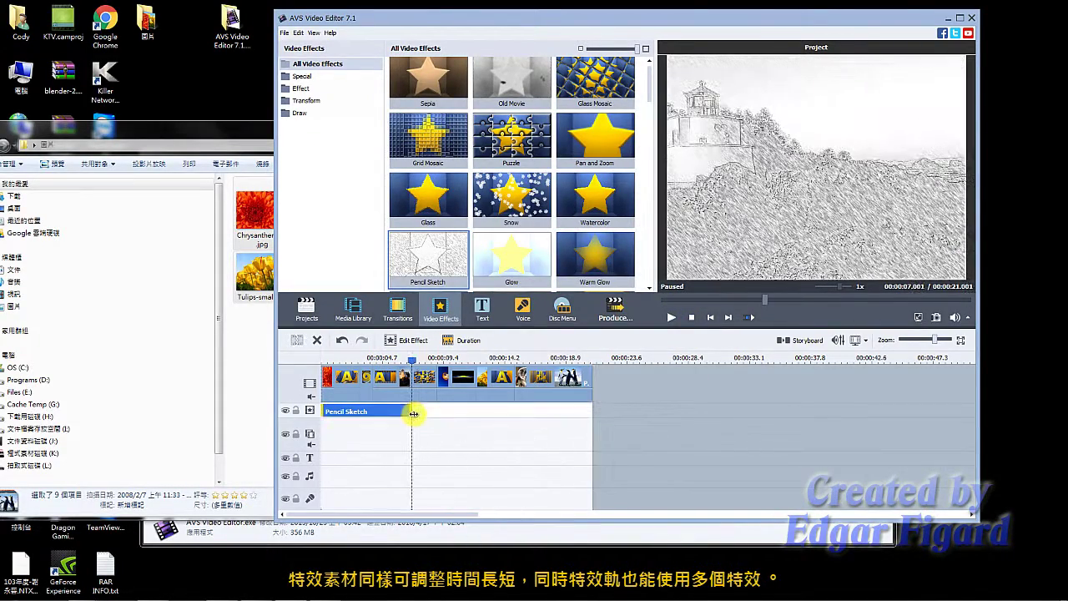
drag(501, 227, 432, 413)
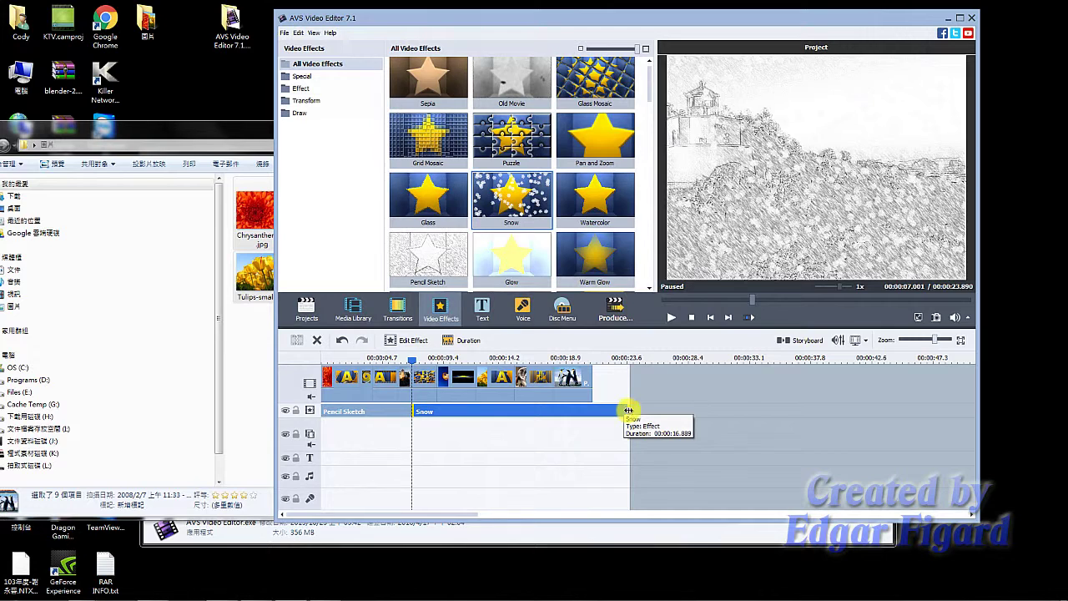
drag(628, 409, 592, 412)
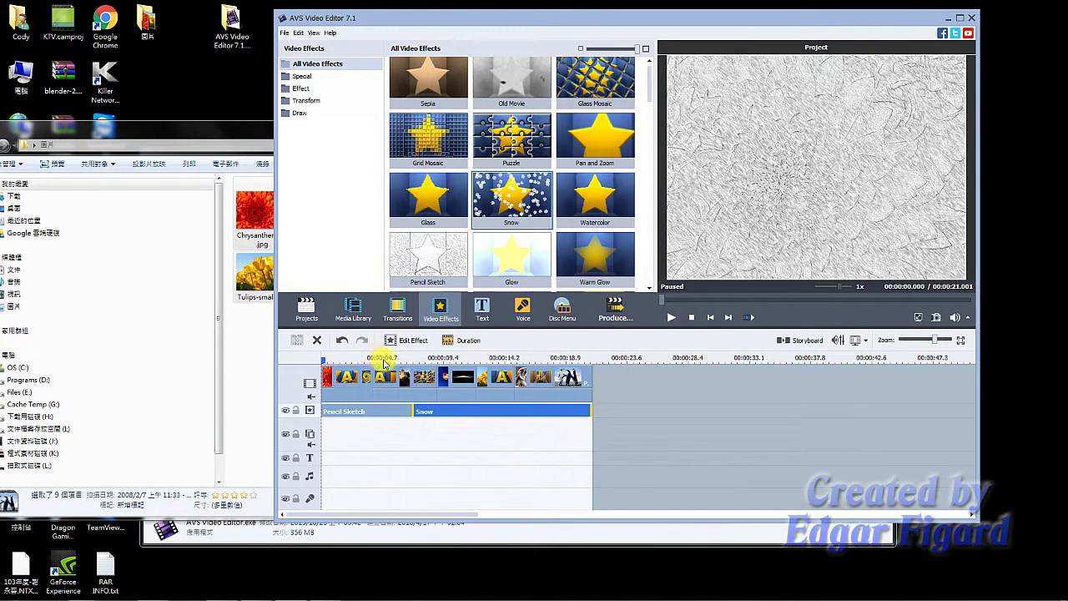
- Preview the change from the Pencil Sketch to the Snow effect, starting about 6 seconds into the slideshow
click(385, 359)
click(402, 359)
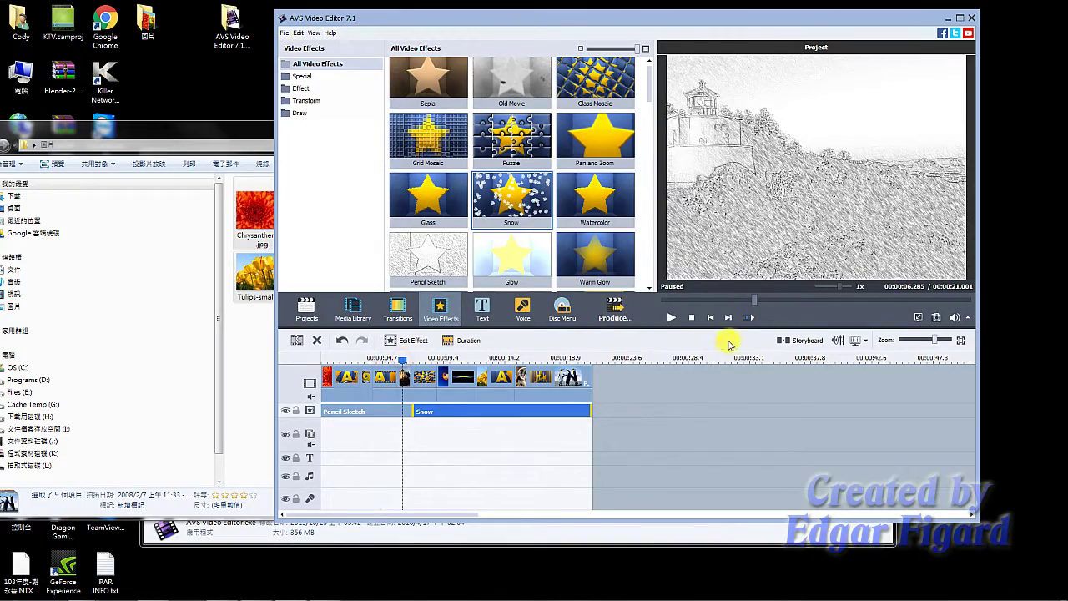
click(670, 318)
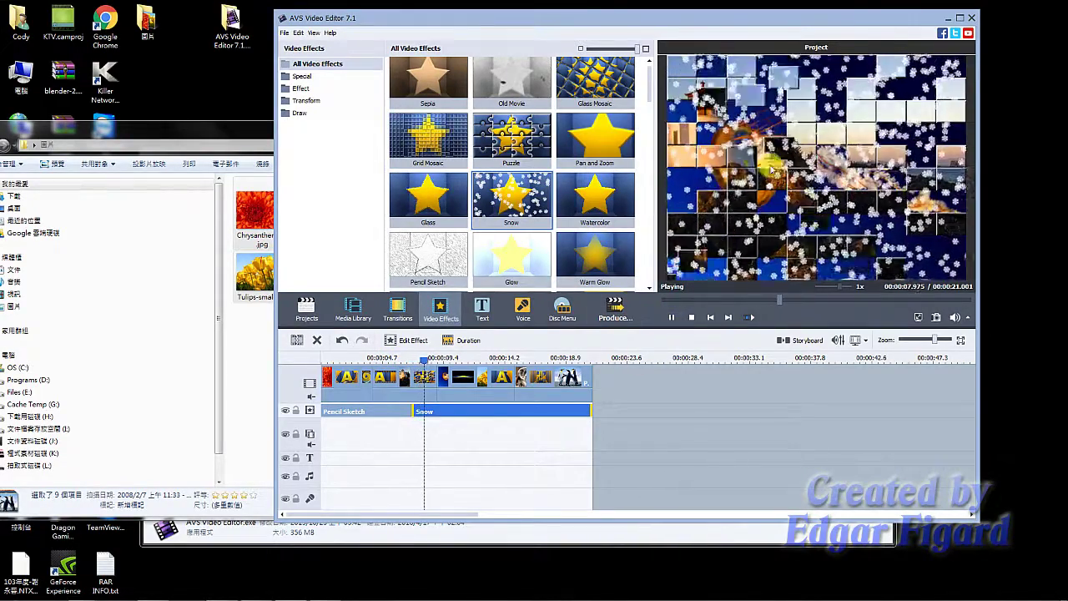
click(691, 317)
- Delete the Snow and Pencil Sketch effects from the effects track
click(542, 421)
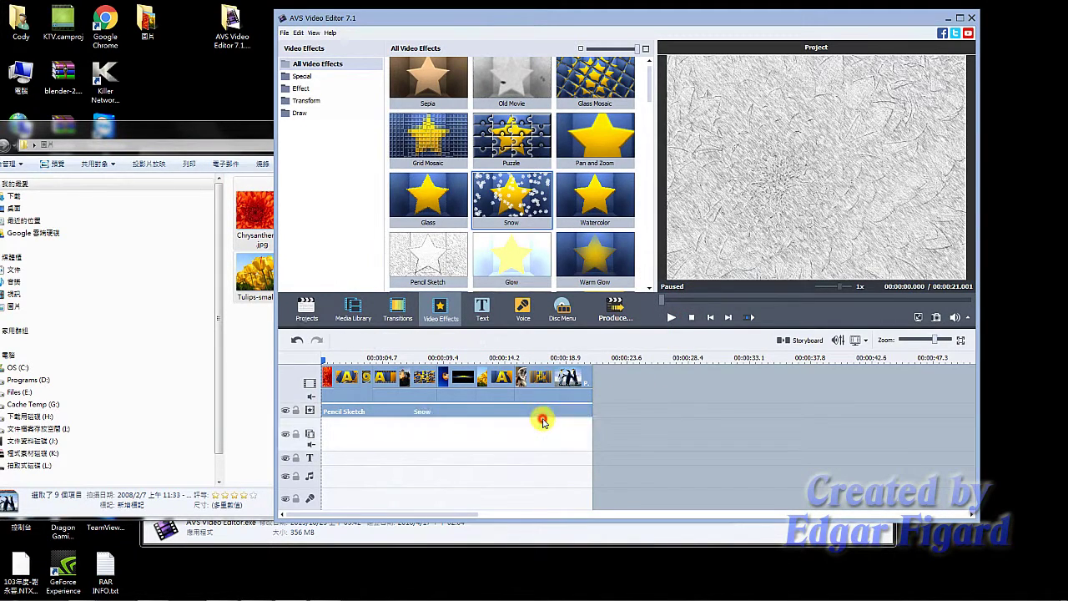
click(549, 416)
key(Delete)
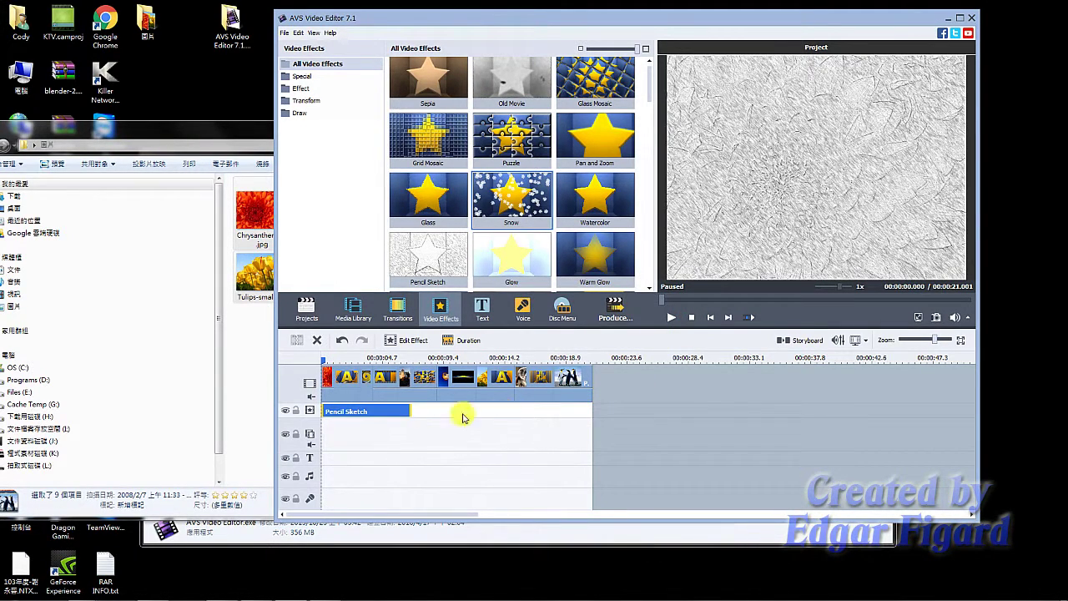
click(378, 412)
key(Delete)
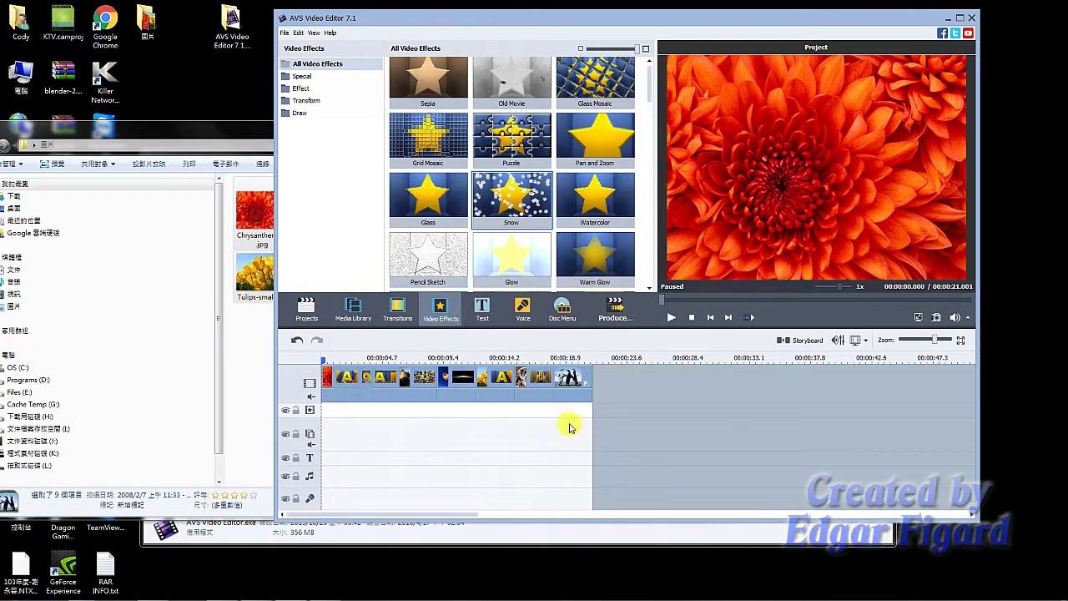
- Open the text library, preview the animated titles and add Animation 02 at the start of the text track
click(486, 313)
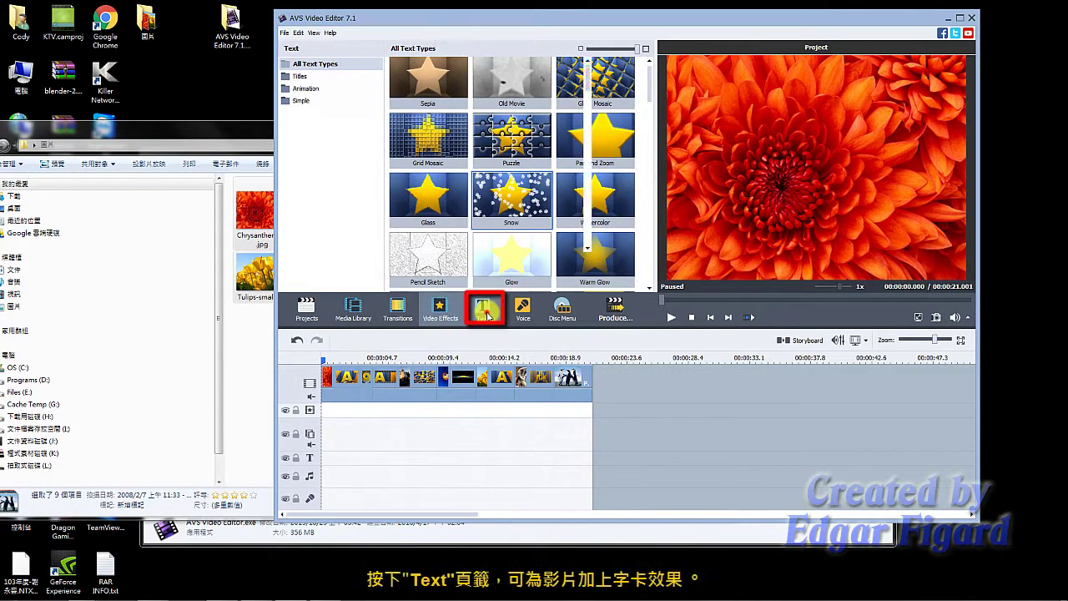
scroll(533, 152, down, 5)
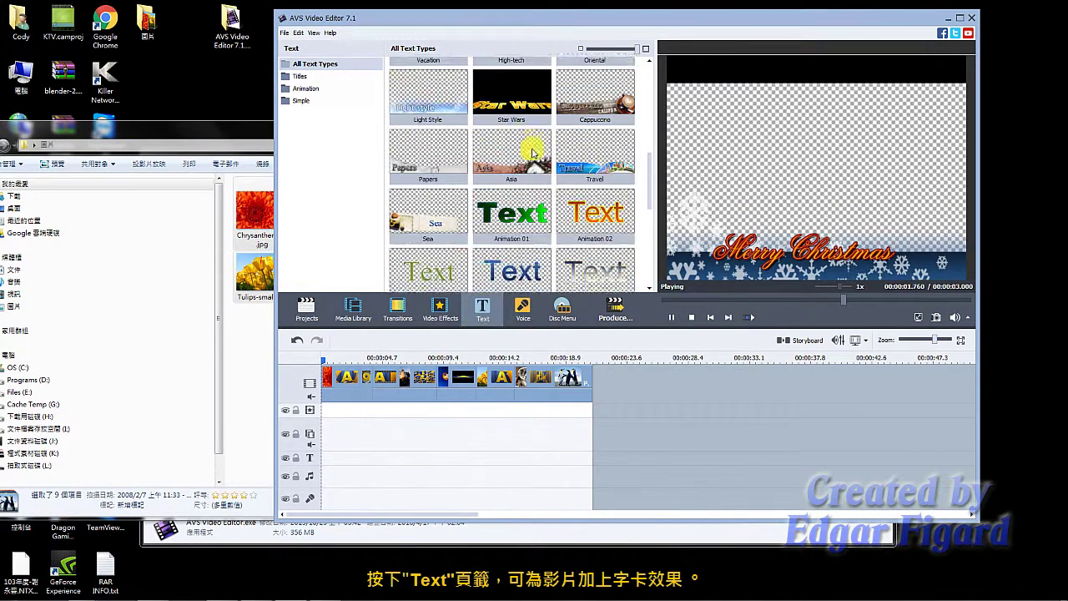
click(501, 218)
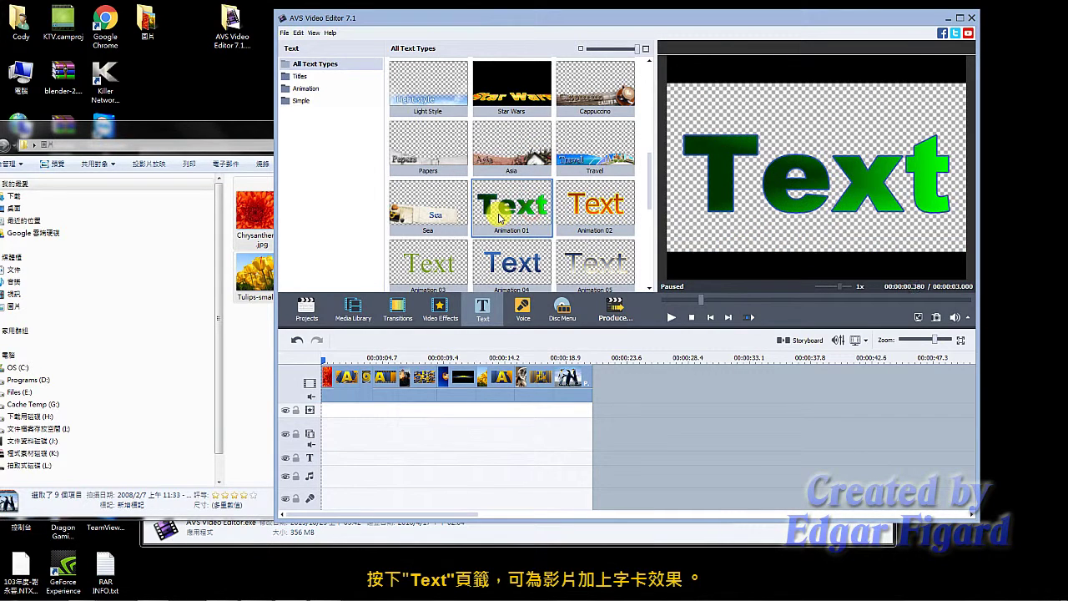
click(603, 211)
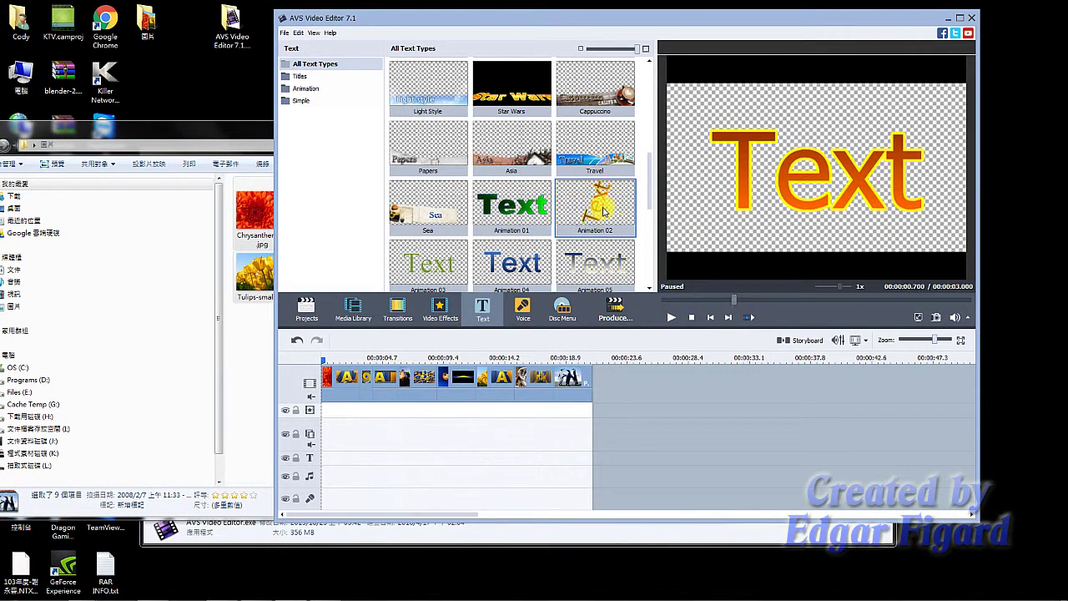
drag(578, 212, 324, 458)
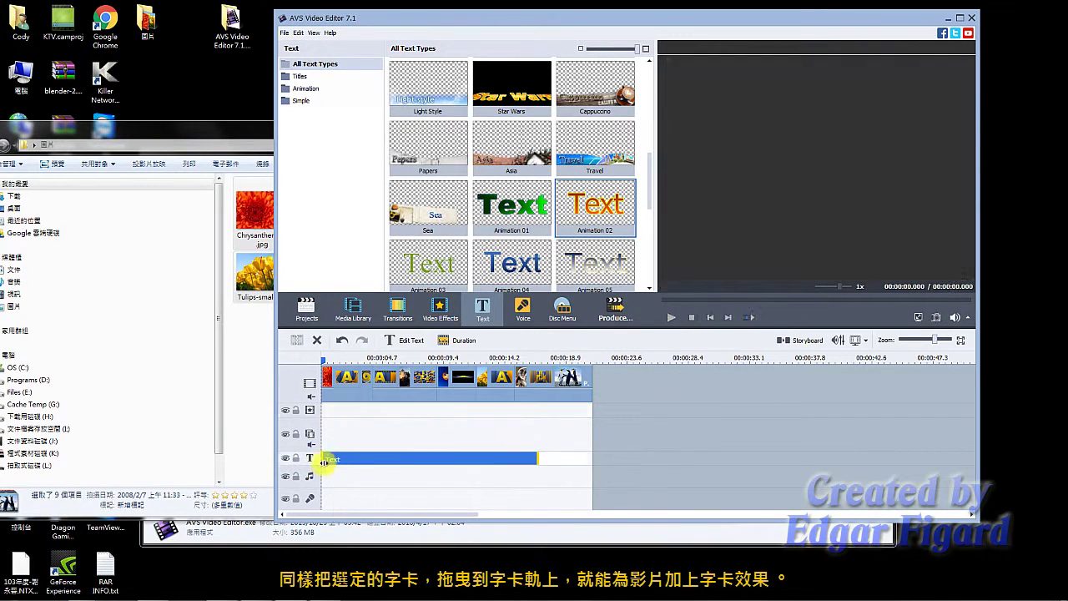
- Shorten the title on the text track to about 4 seconds and preview it over the slideshow
drag(534, 455, 373, 458)
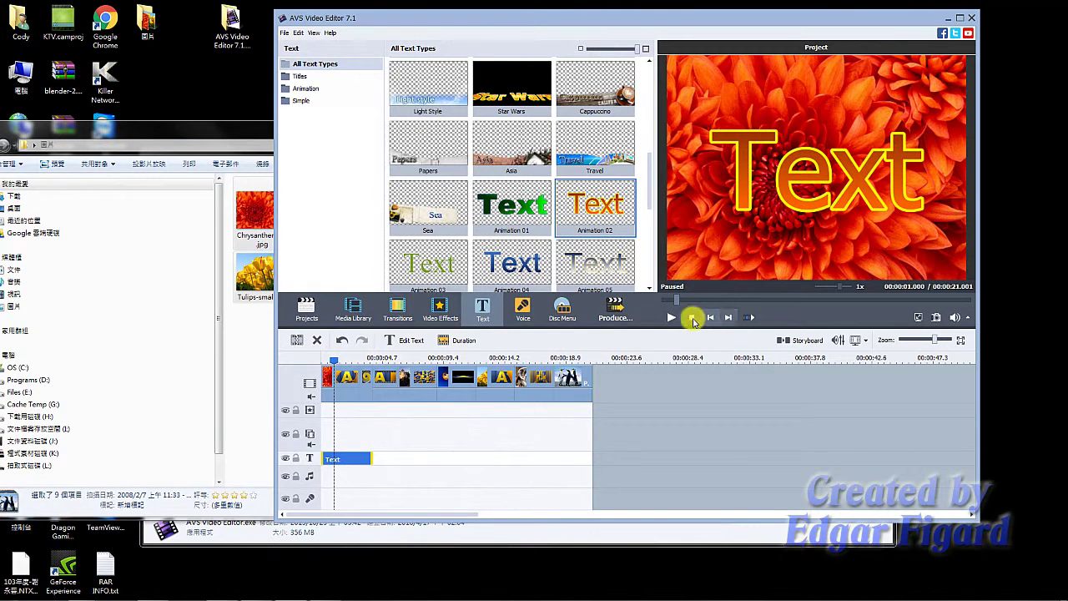
click(674, 319)
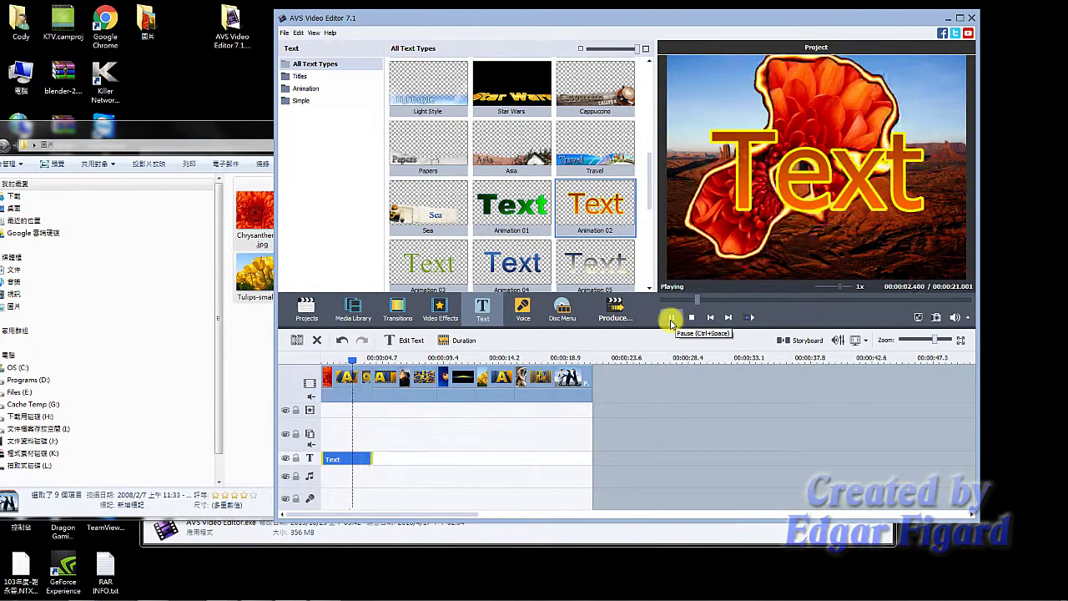
click(670, 319)
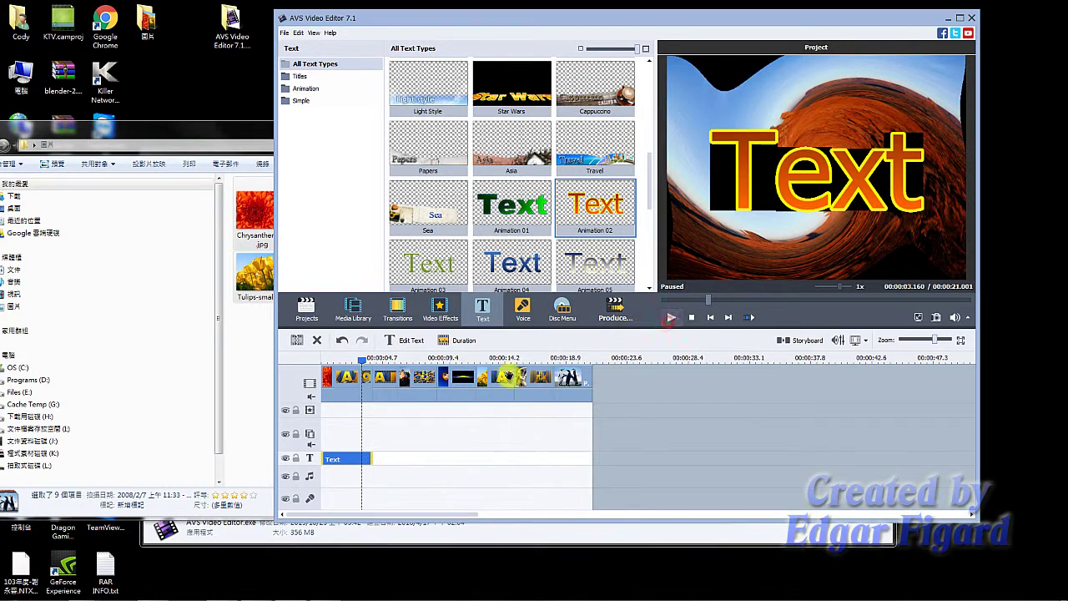
- Open the title clip on the text track for detailed editing and pick its text object in the preview
click(336, 464)
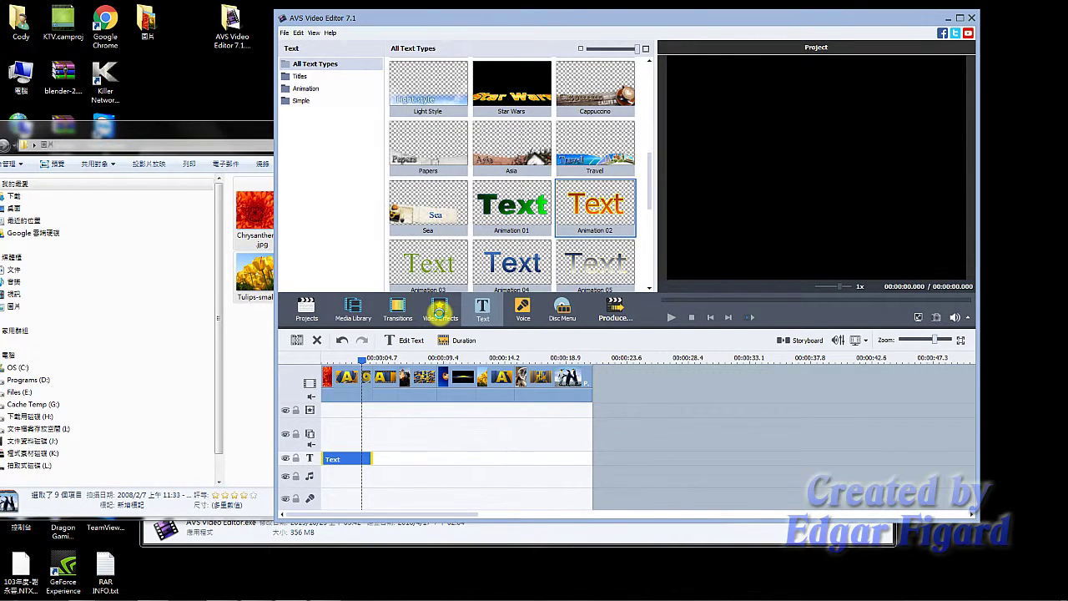
double_click(365, 455)
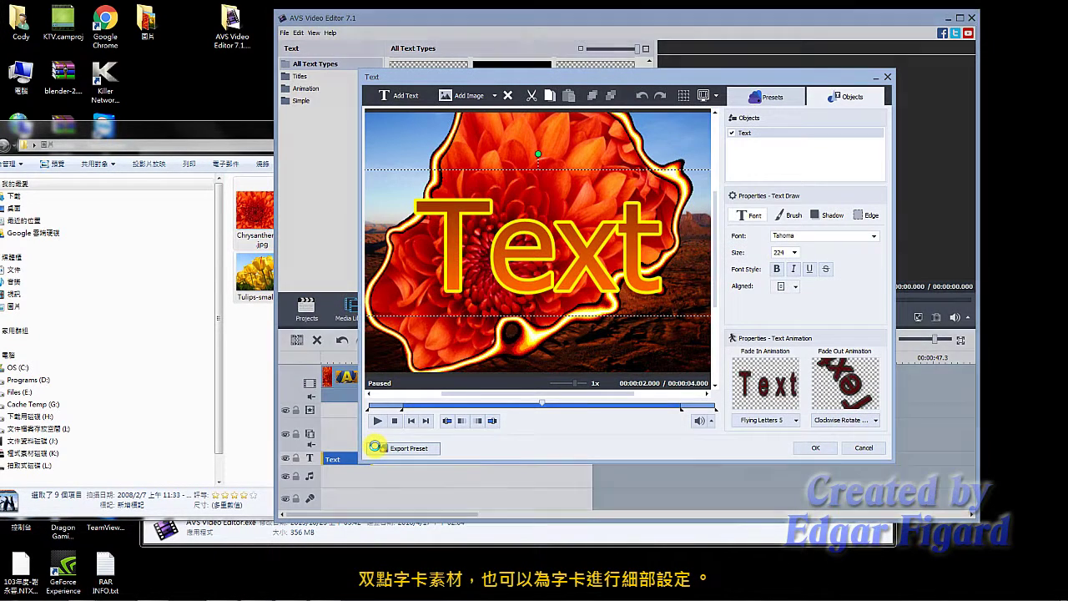
click(520, 279)
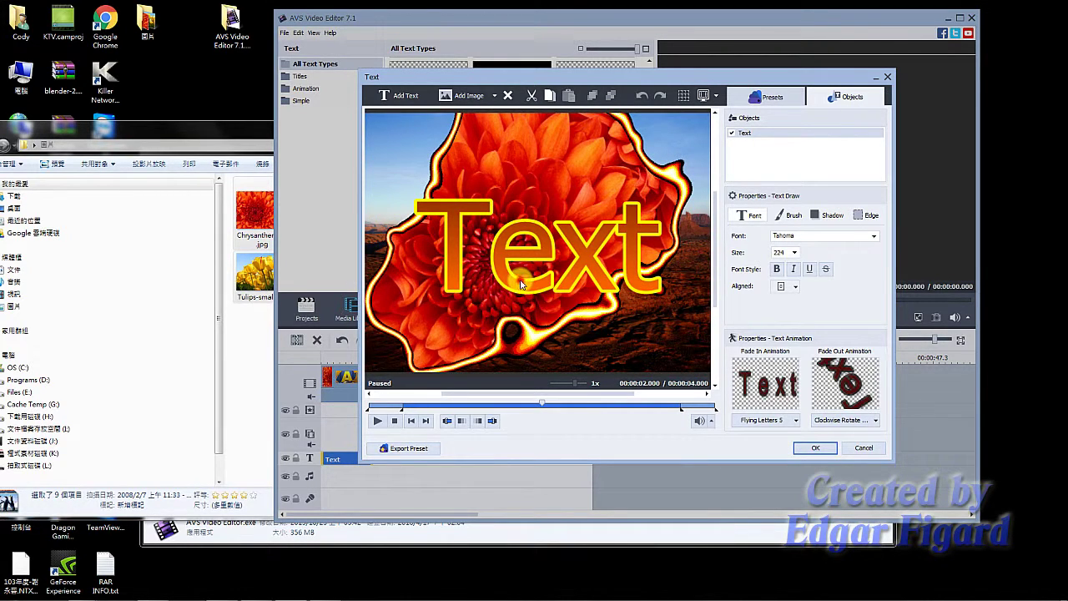